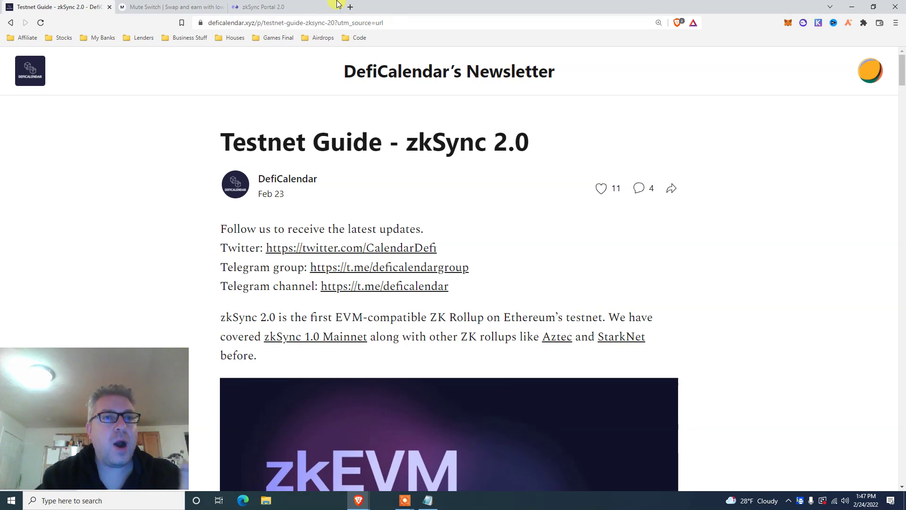
Look at the open zkSync Portal and Mute Switch pages and return to the zkSync 2.0 testnet guide
click(283, 6)
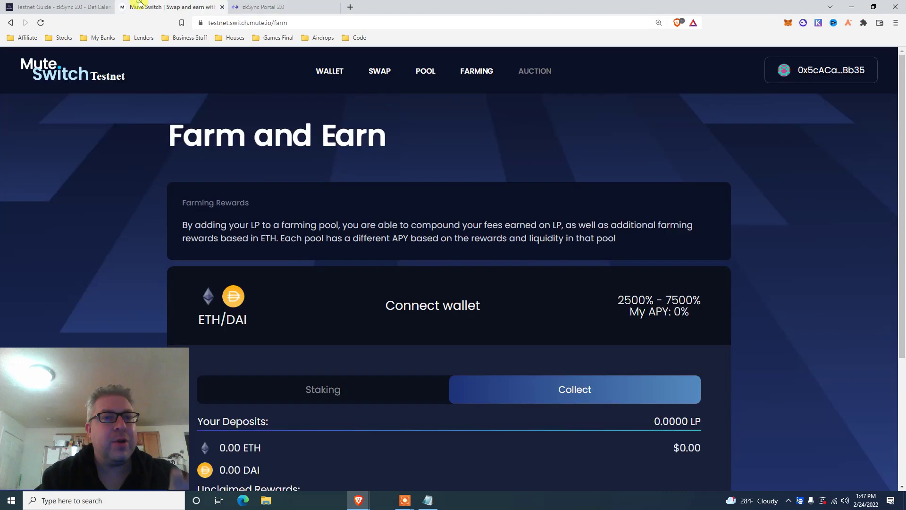
click(136, 7)
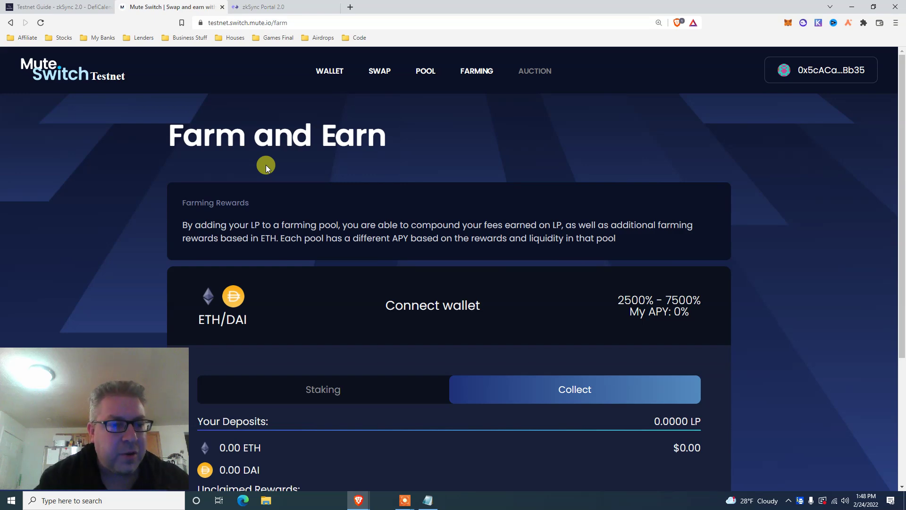
click(77, 6)
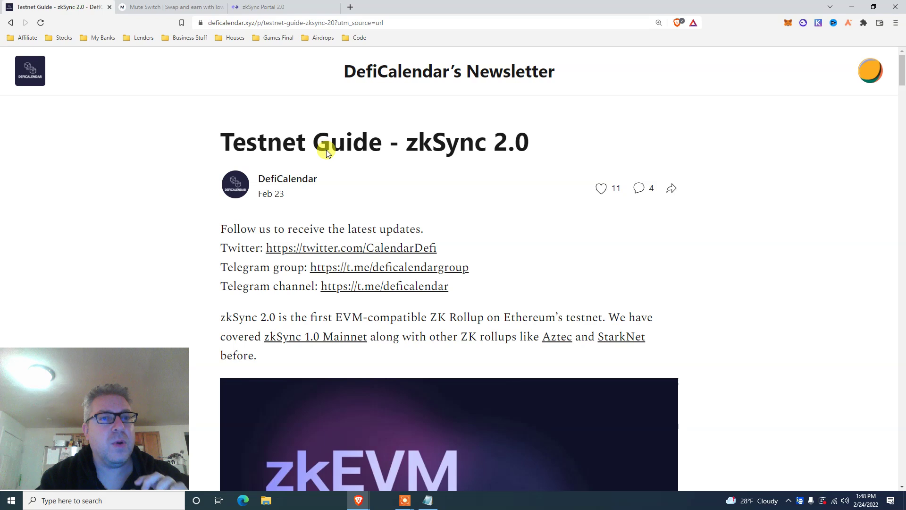
Read the guide's title and introduction through the sentence about the public testnet launch
drag(407, 147, 521, 148)
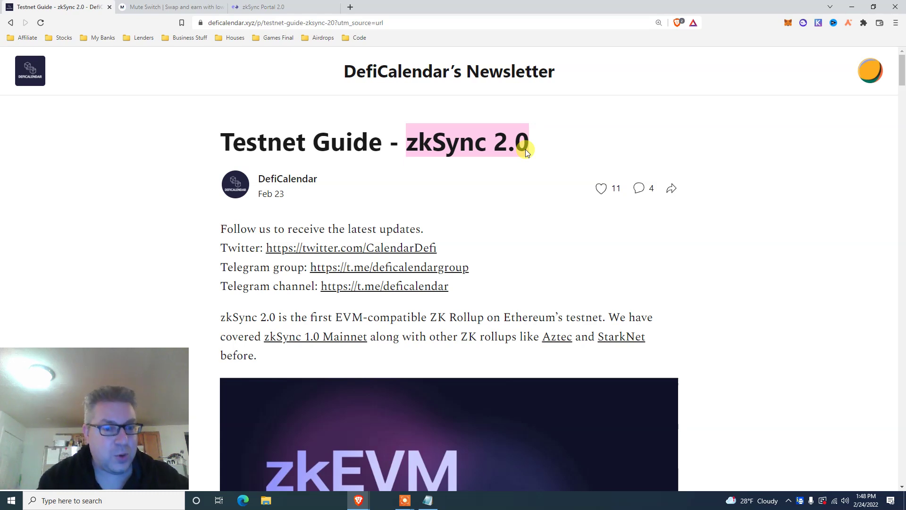
scroll(525, 149, down, 1)
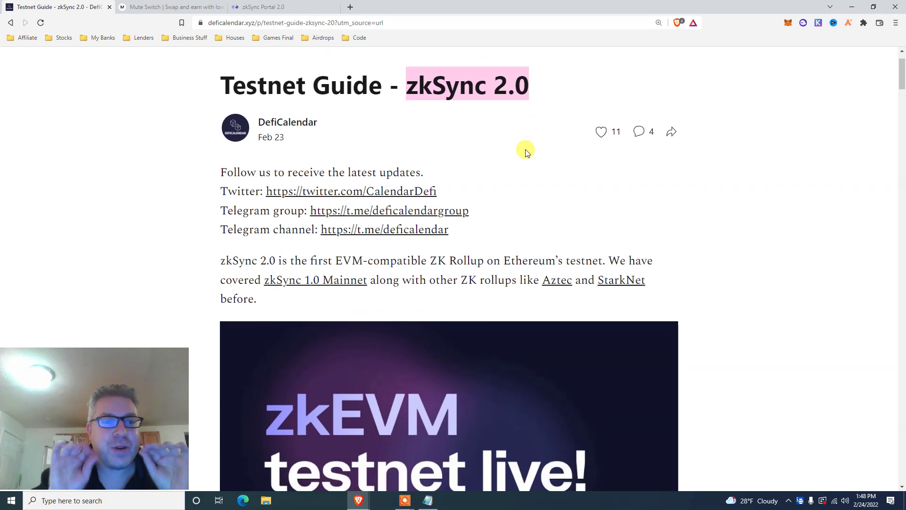
scroll(527, 152, down, 1)
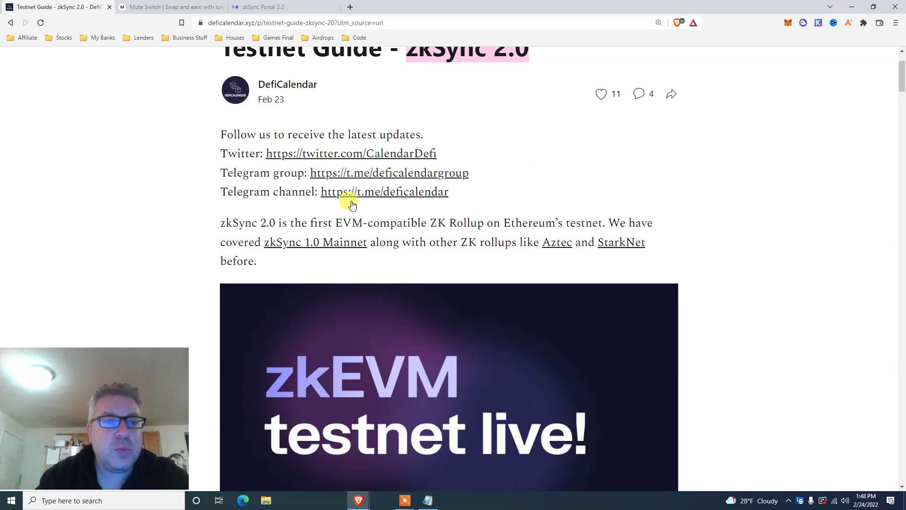
triple_click(388, 222)
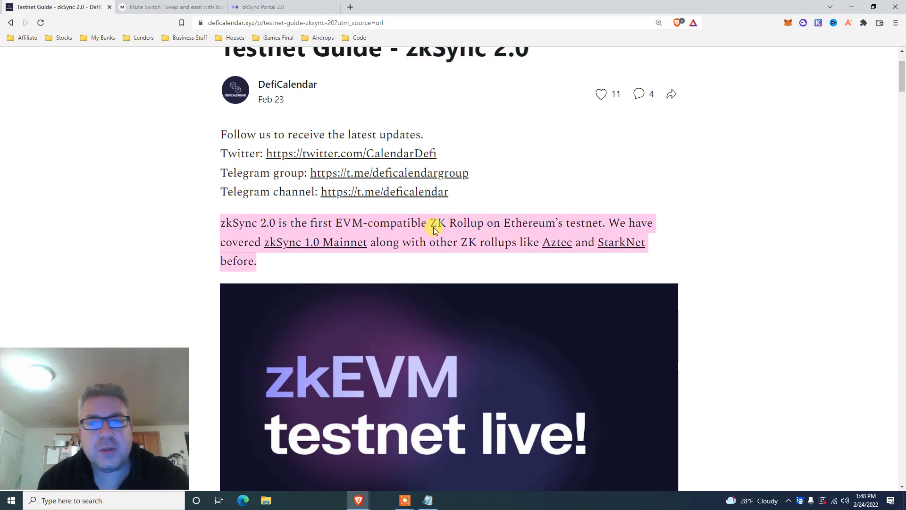
scroll(433, 228, down, 1)
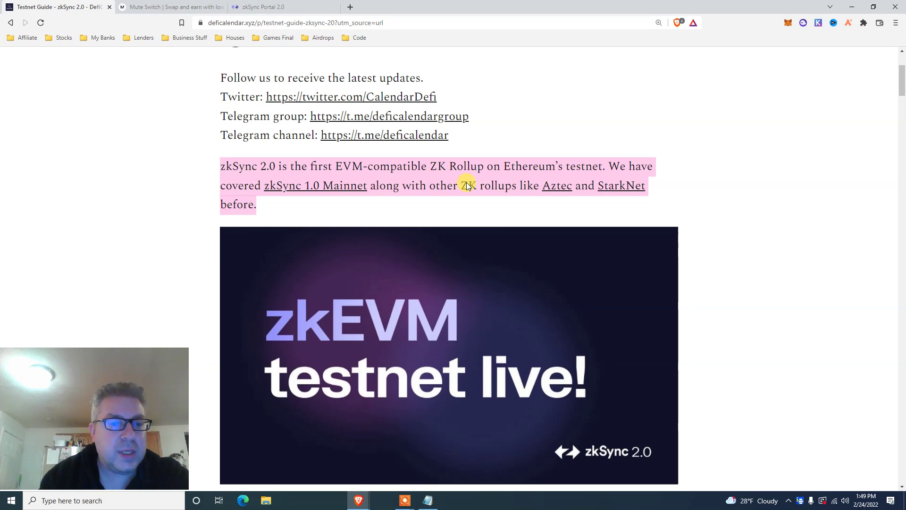
scroll(467, 185, down, 4)
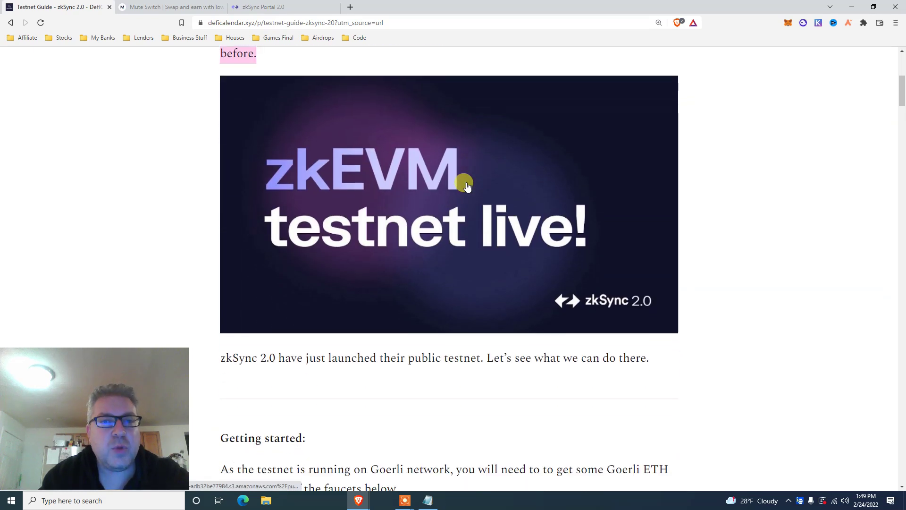
scroll(465, 184, down, 2)
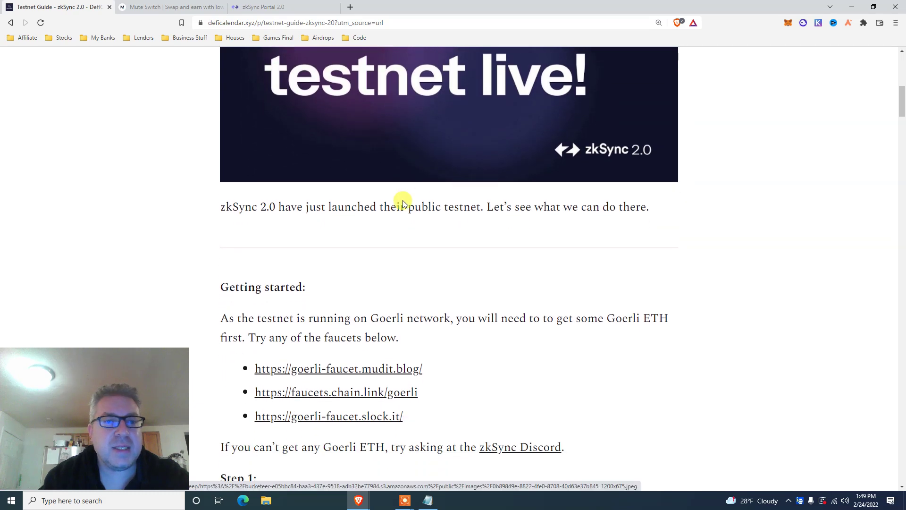
triple_click(350, 210)
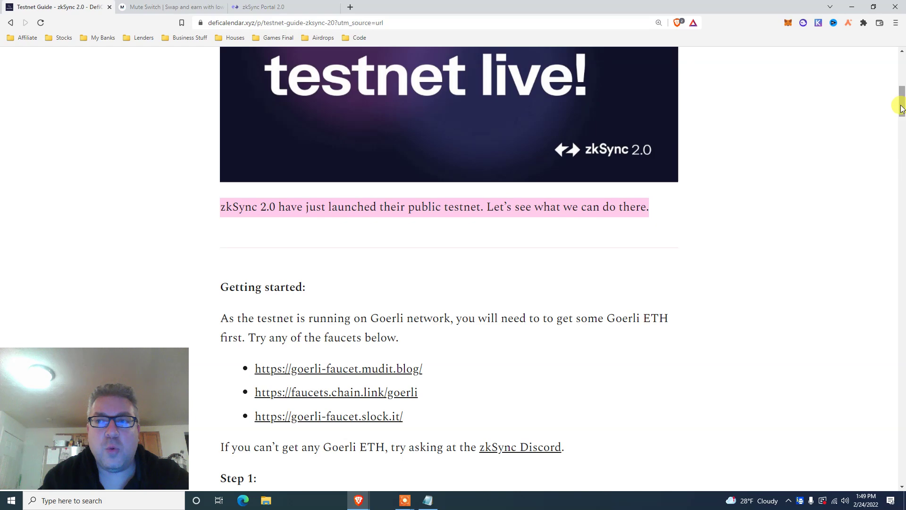
Read the guide's Getting started note, open the Chainlink Goerli faucet linked there and examine its request form
mouse_move(901, 108)
mouse_down()
mouse_move(901, 66)
mouse_move(902, 118)
mouse_up()
triple_click(275, 162)
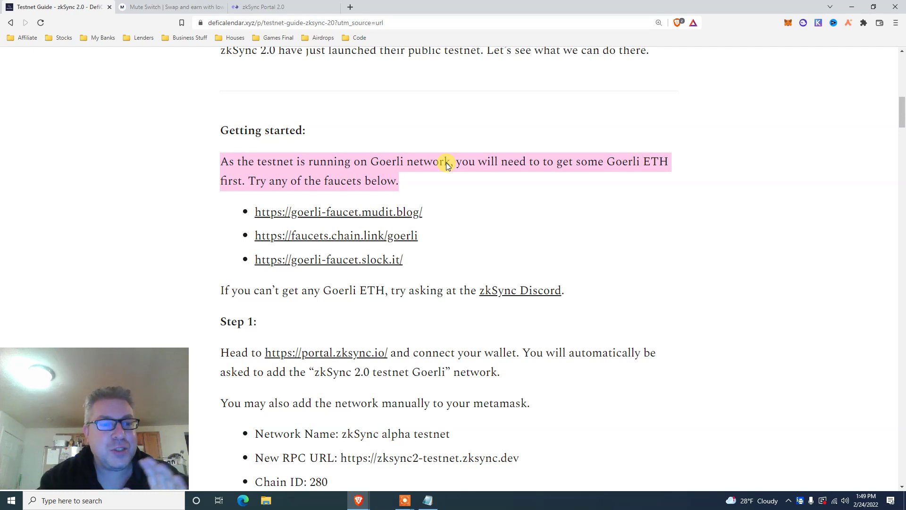
click(384, 234)
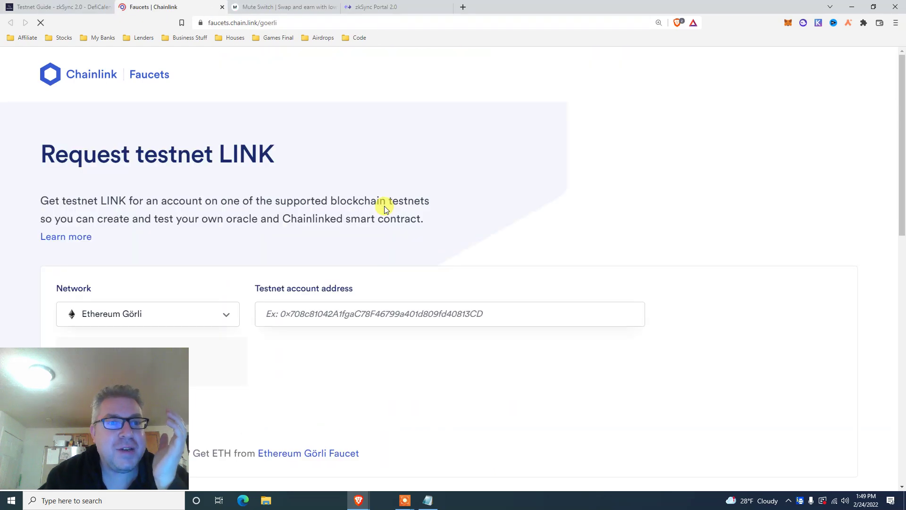
scroll(896, 197, down, 2)
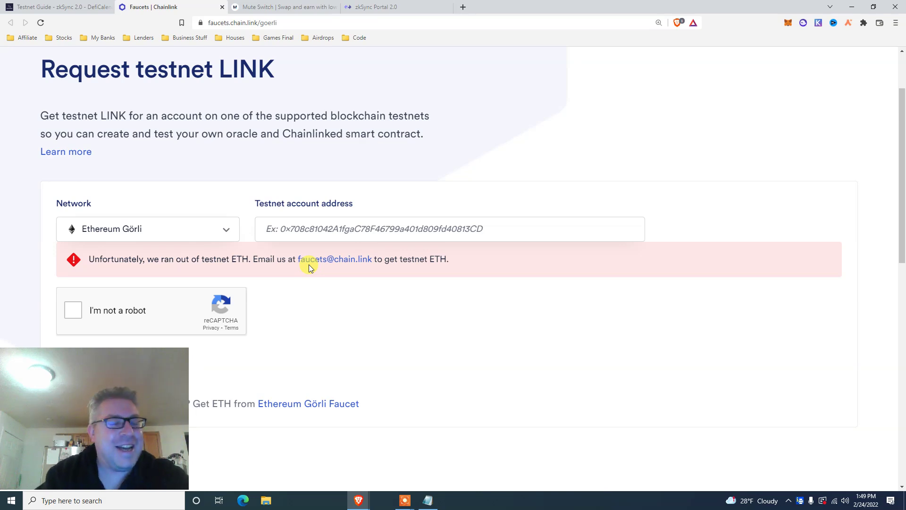
Return to the testnet guide and read the zkSync Discord tip and the Step 1 wallet connection instructions
click(59, 6)
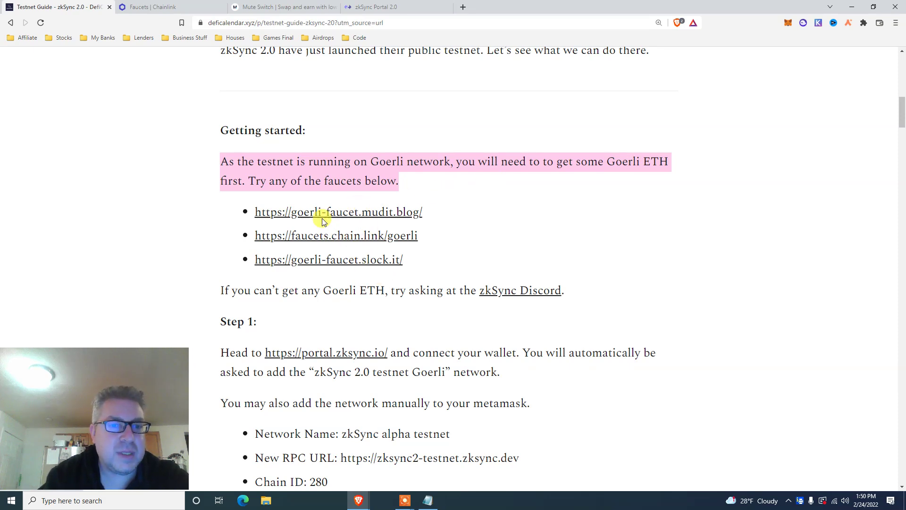
click(616, 219)
scroll(618, 221, down, 2)
scroll(617, 221, down, 3)
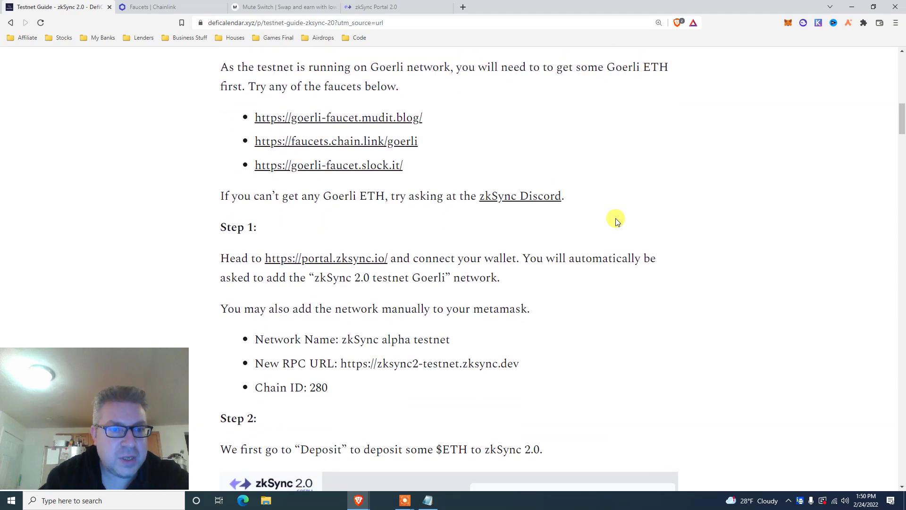
triple_click(244, 198)
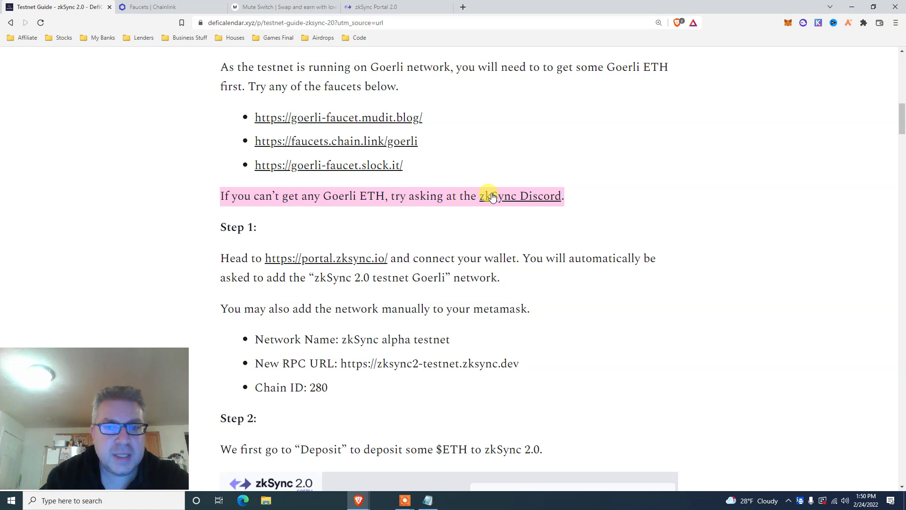
scroll(654, 193, down, 3)
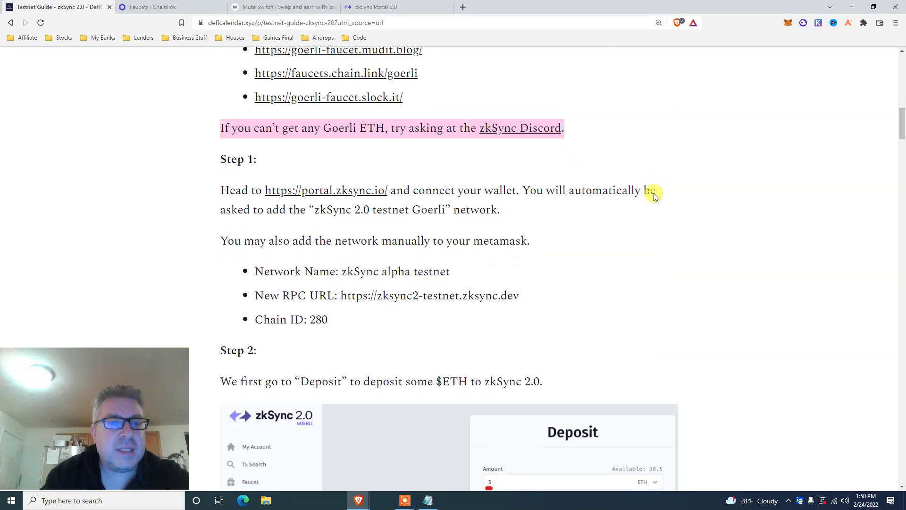
scroll(653, 197, down, 1)
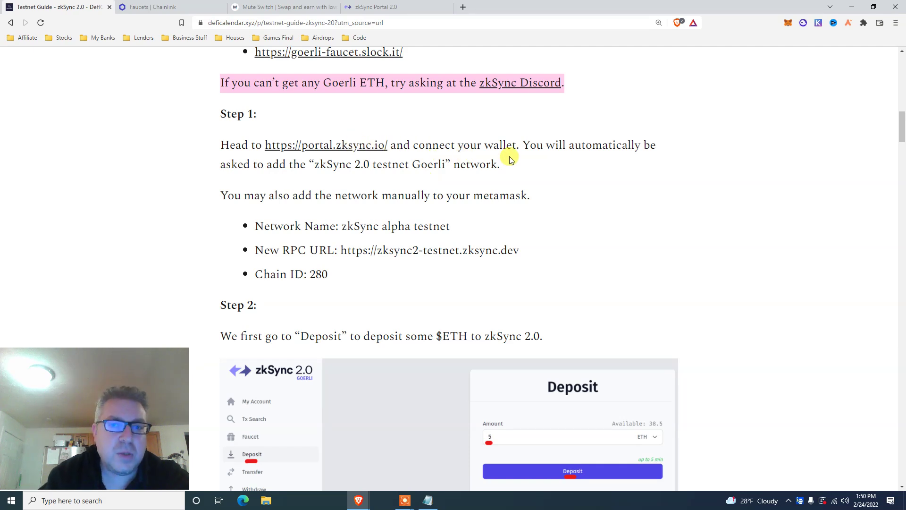
triple_click(335, 167)
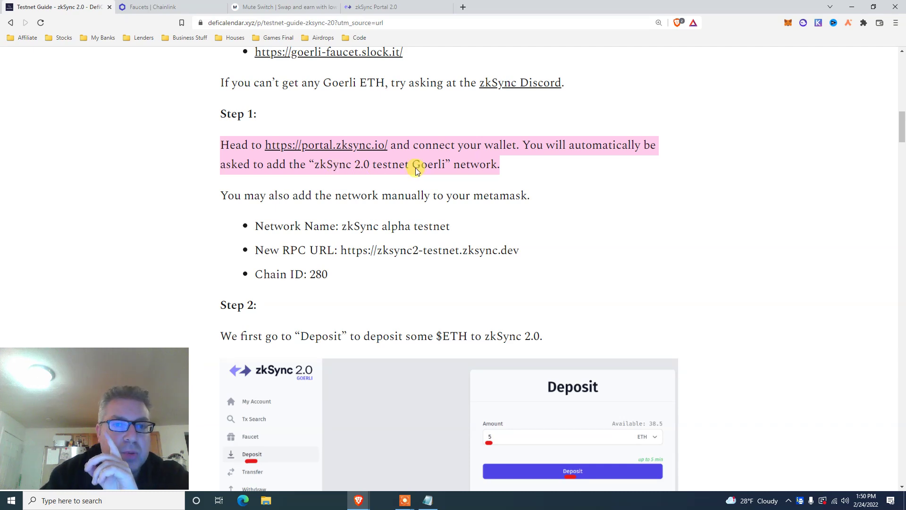
Read the guide's manual network settings and Steps 2 to 6 on deposit, faucet, transfer, withdrawal and swapping at Mute
scroll(417, 171, down, 1)
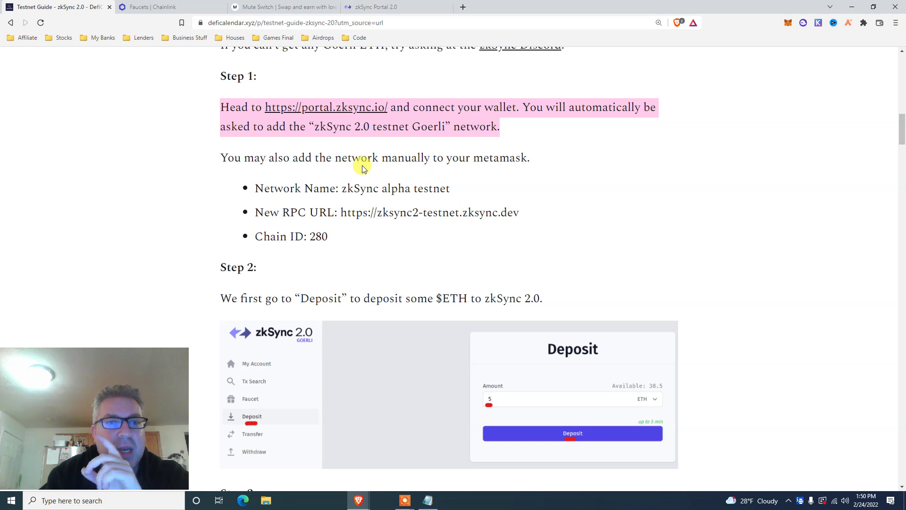
scroll(343, 186, down, 2)
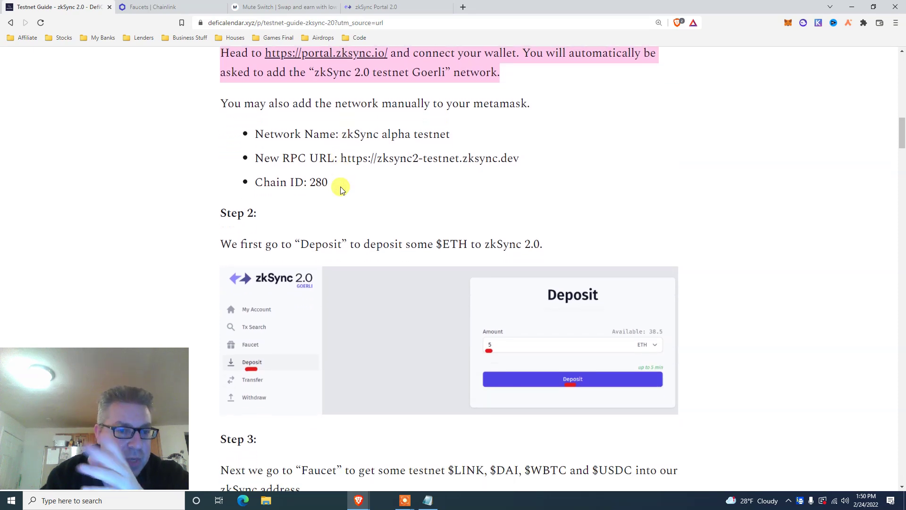
scroll(341, 190, down, 3)
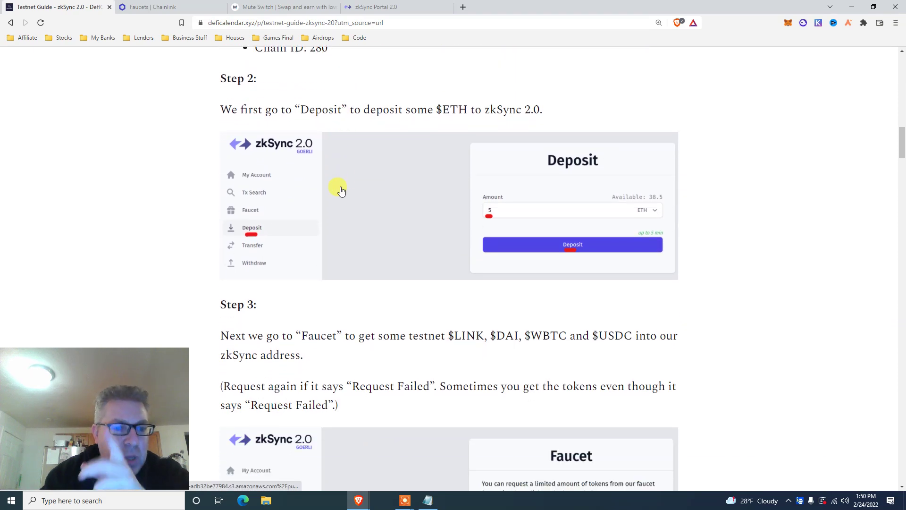
scroll(341, 190, down, 3)
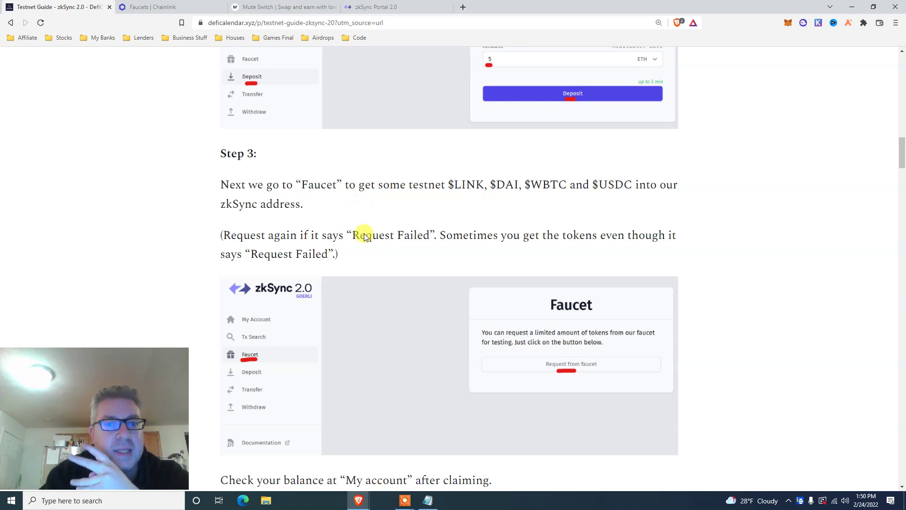
scroll(364, 235, down, 5)
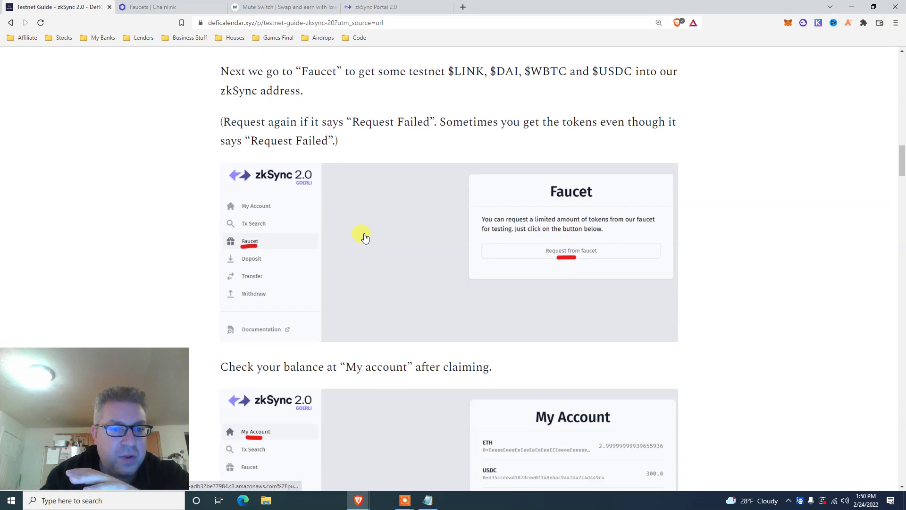
scroll(364, 235, down, 5)
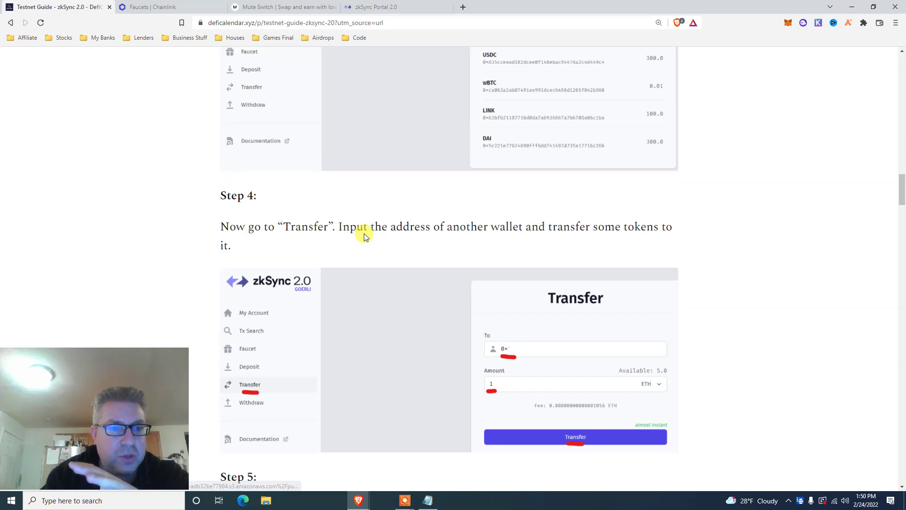
scroll(364, 236, down, 2)
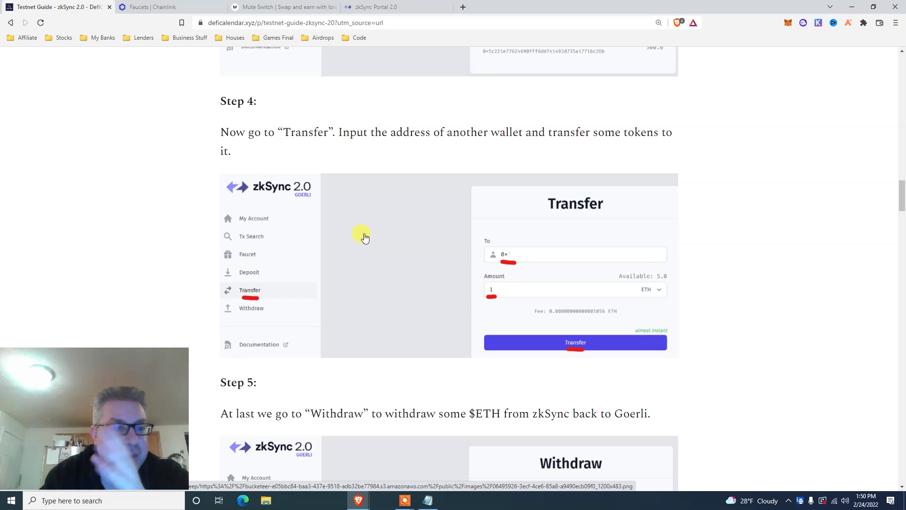
scroll(364, 236, down, 5)
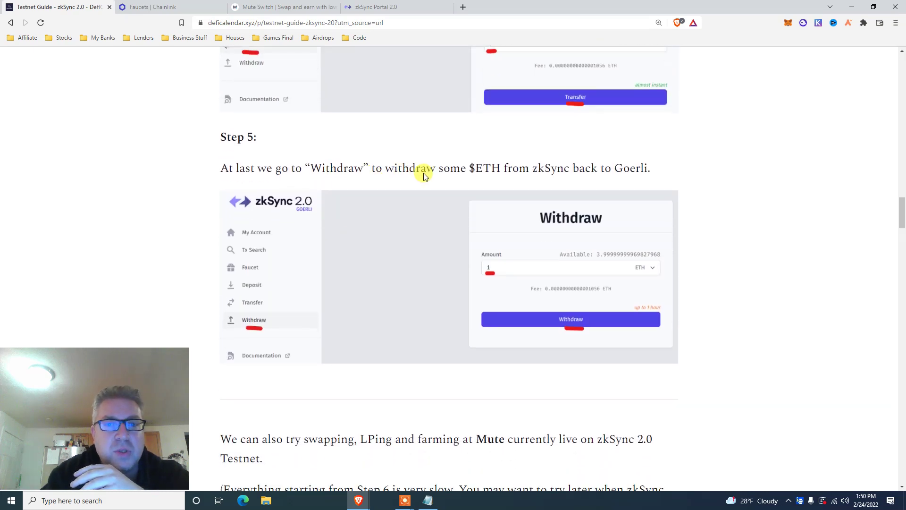
scroll(423, 176, down, 3)
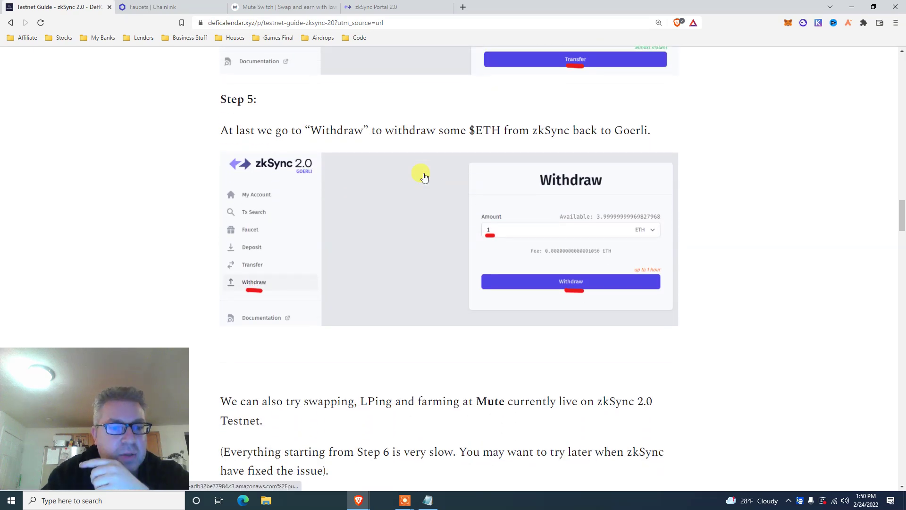
scroll(423, 176, down, 3)
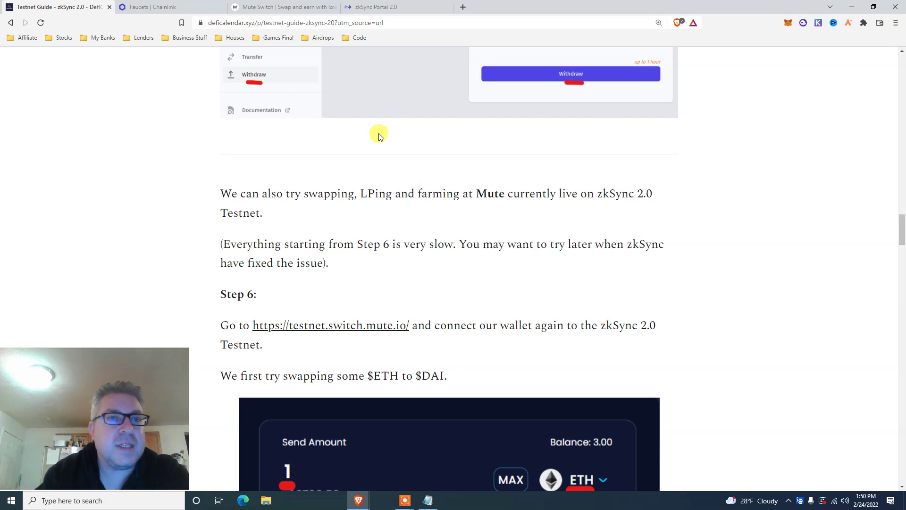
Request test tokens from the faucet in the zkSync 2.0 portal and dismiss the confirmation
click(370, 5)
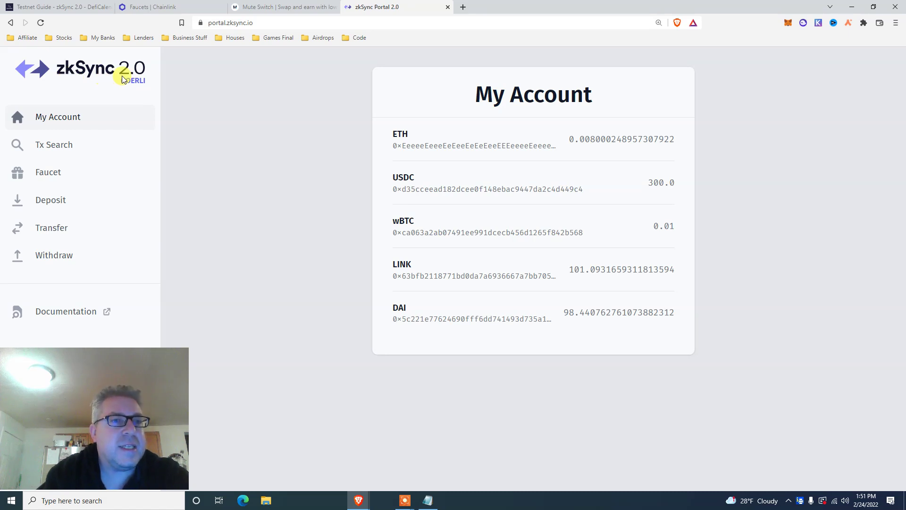
click(53, 175)
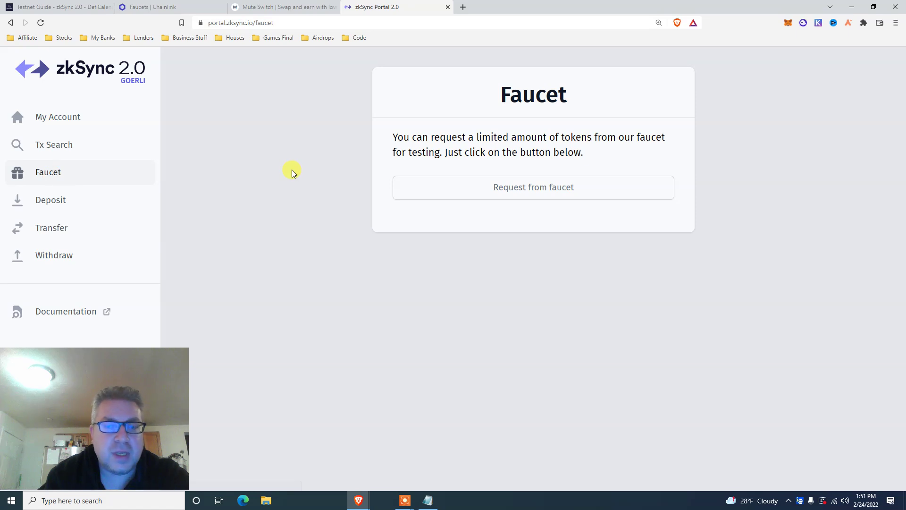
triple_click(473, 142)
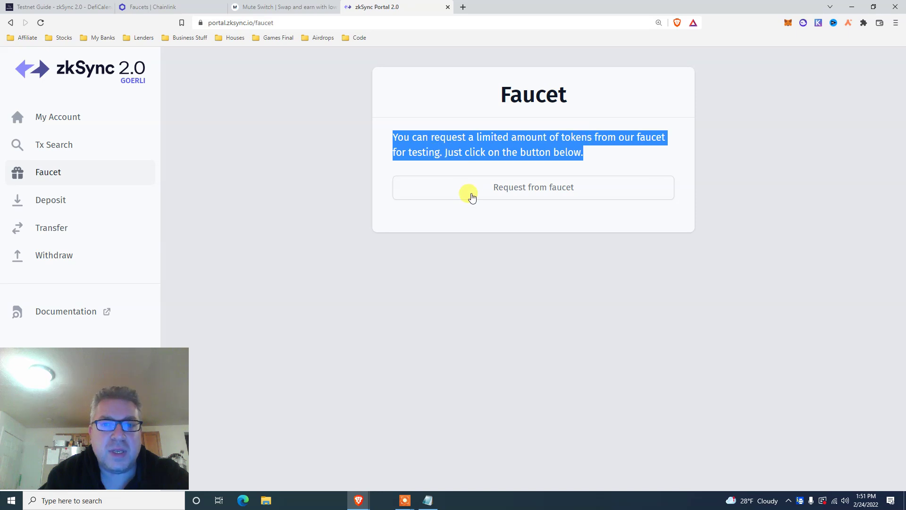
click(431, 195)
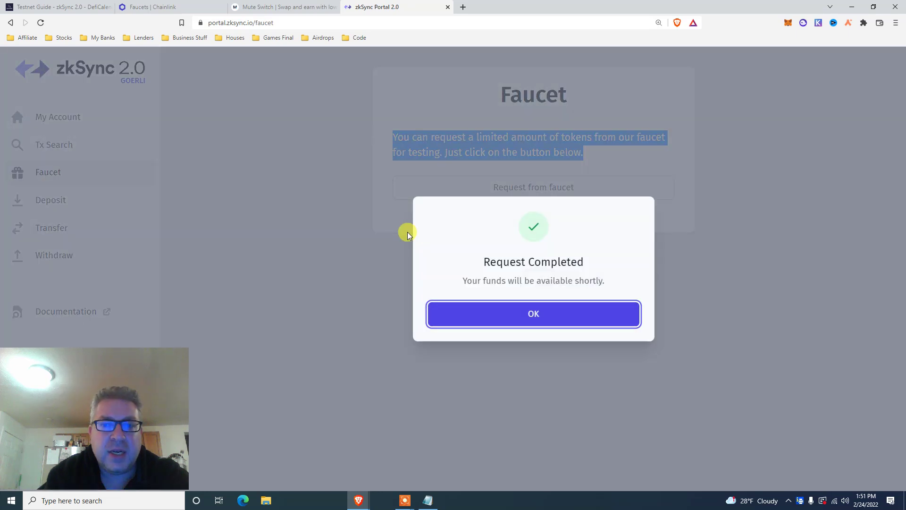
click(489, 313)
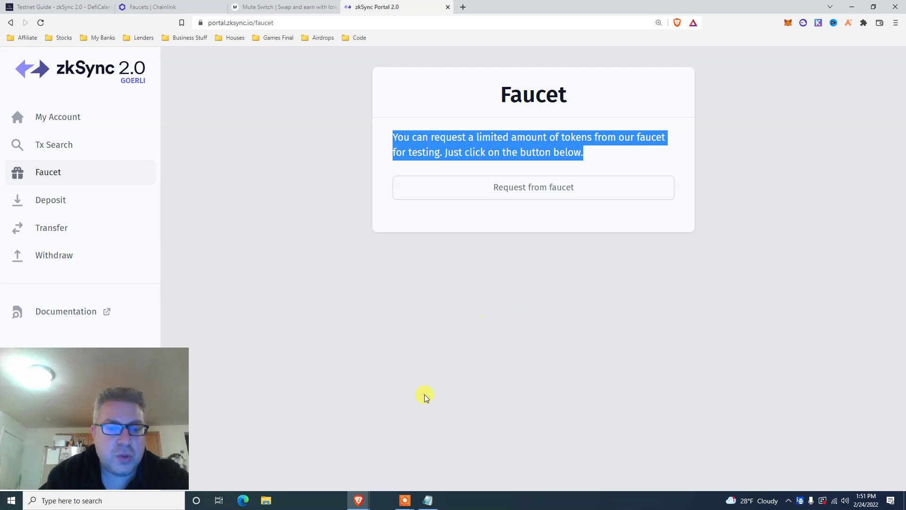
click(404, 500)
click(423, 471)
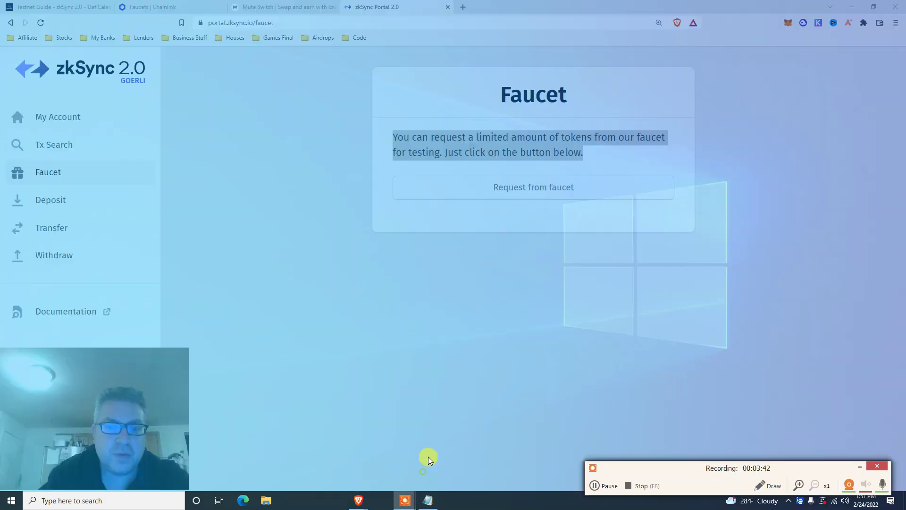
click(605, 486)
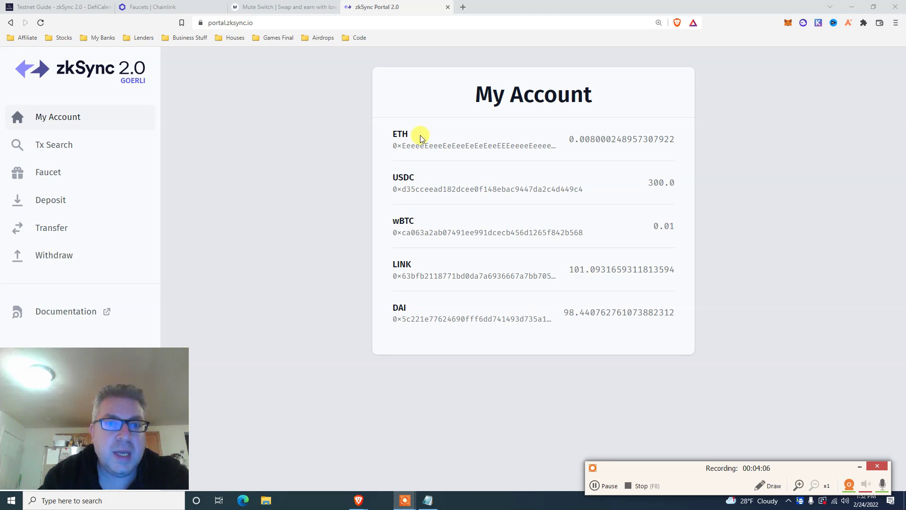
Check the ETH entry in My Account and submit a deposit of 0.03 ETH
double_click(399, 133)
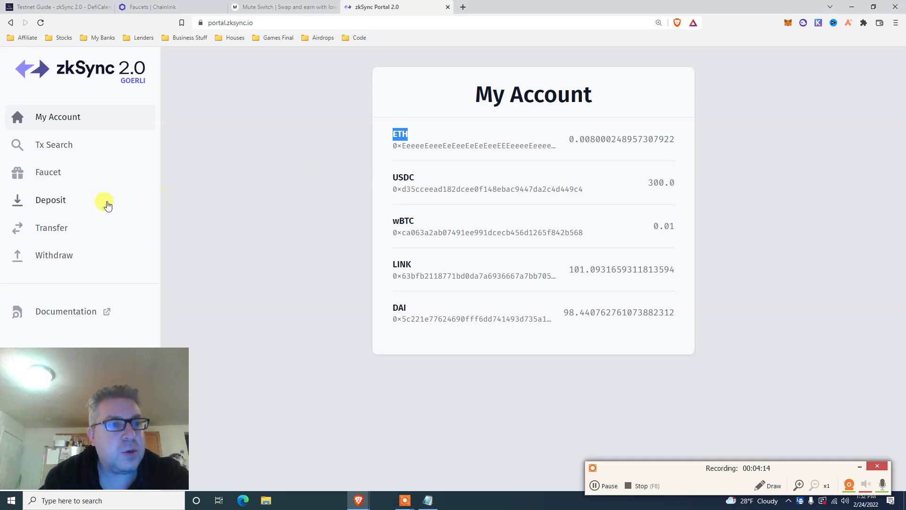
click(62, 200)
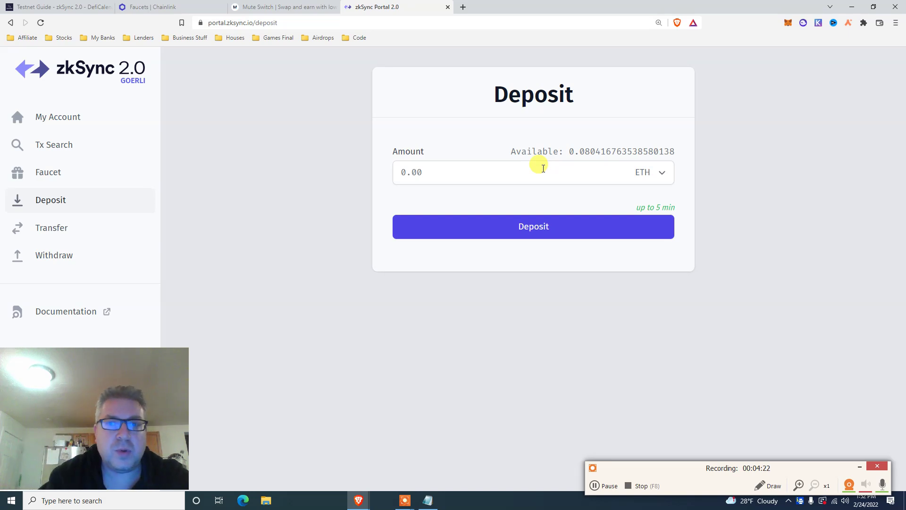
click(492, 176)
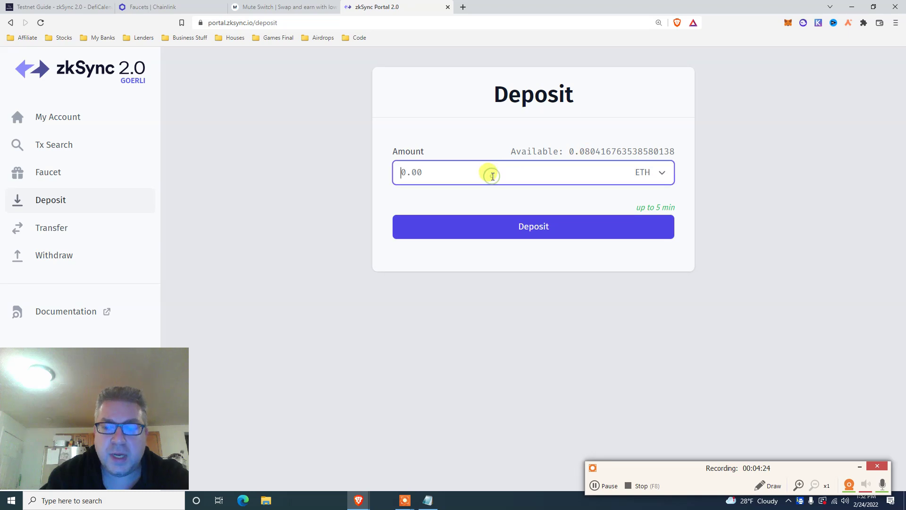
text(0.0)
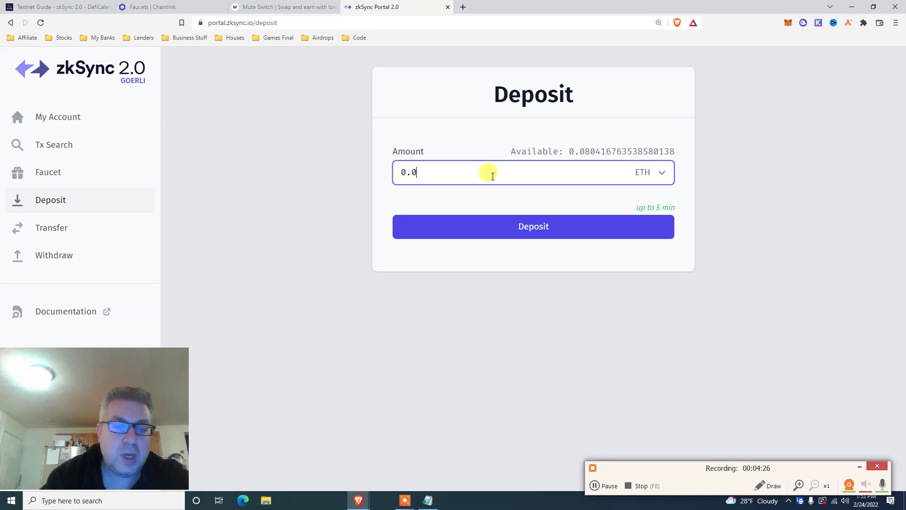
text(3)
click(489, 201)
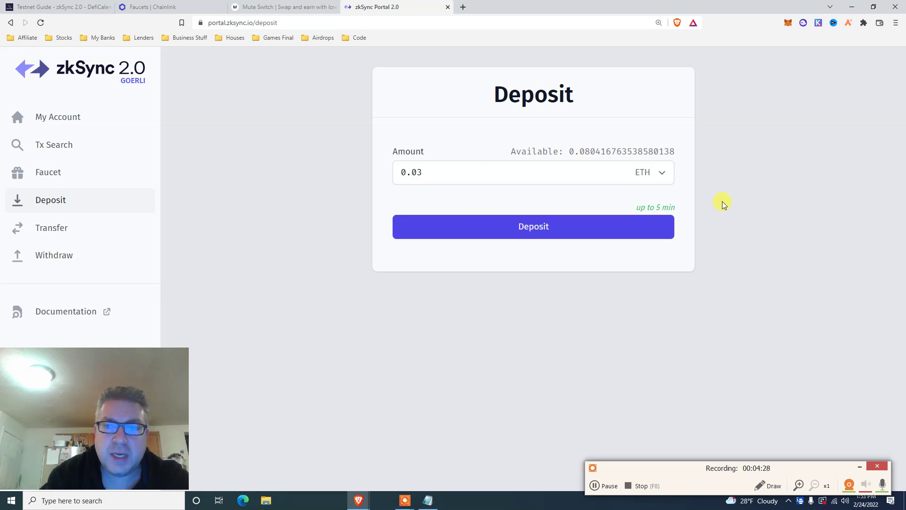
drag(675, 208, 636, 208)
click(598, 220)
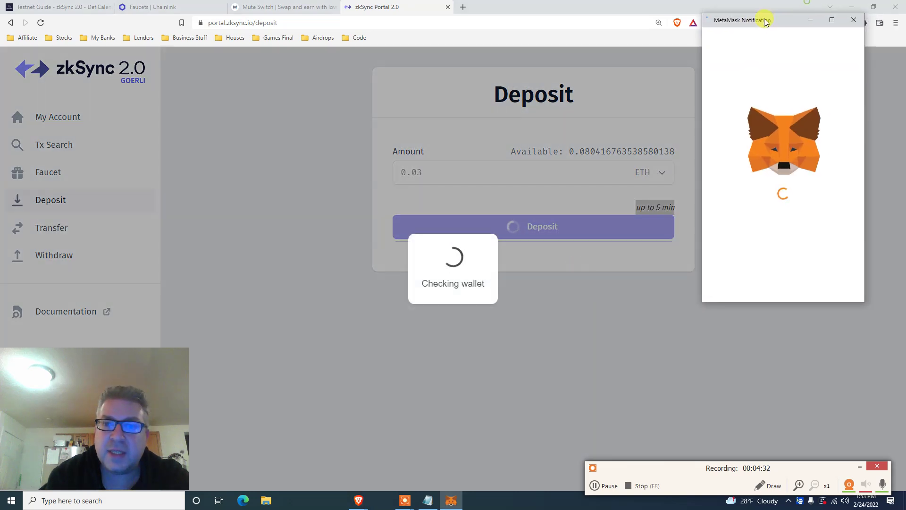
Allow the wallet to switch to Goerli Test Network and confirm the 0.03 ETH deposit transaction
drag(765, 22, 722, 36)
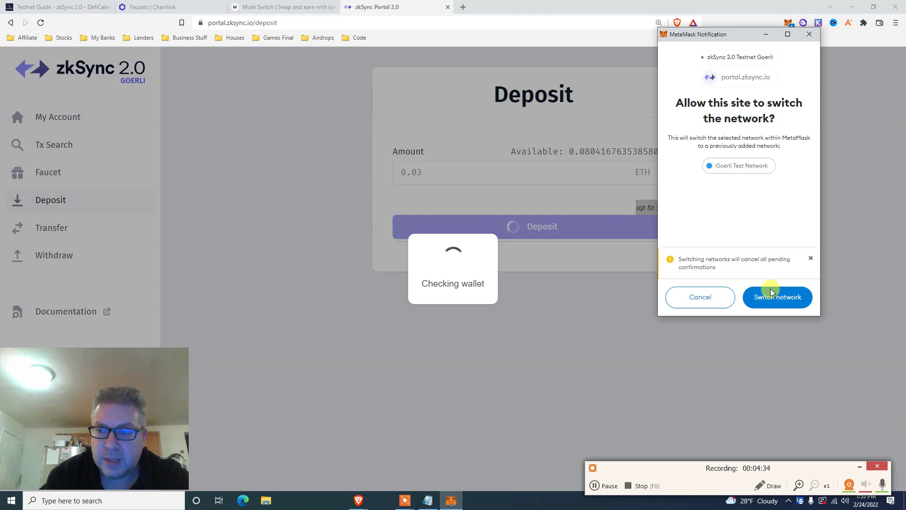
click(769, 300)
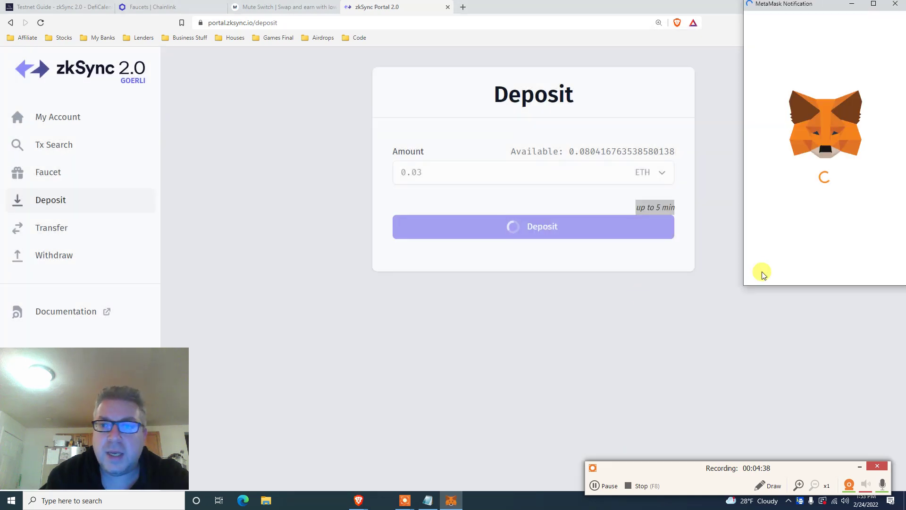
drag(791, 6, 712, 75)
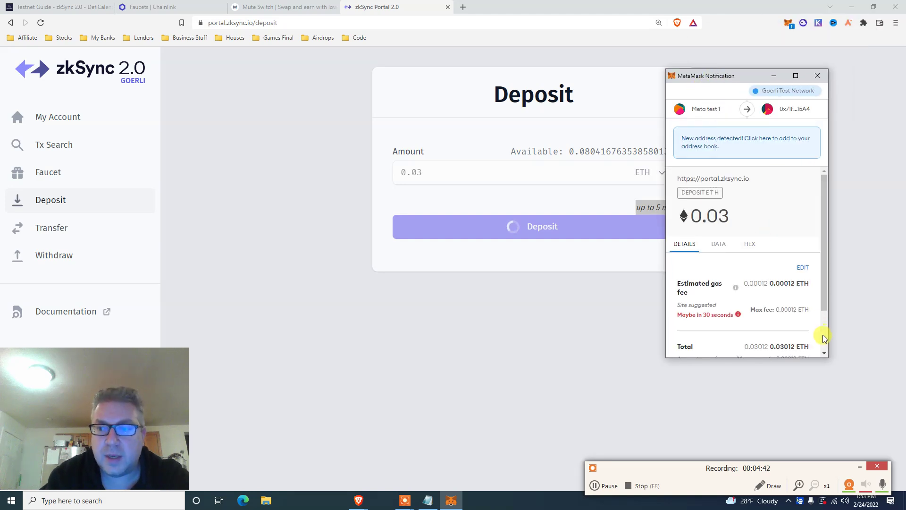
scroll(823, 335, down, 3)
click(783, 339)
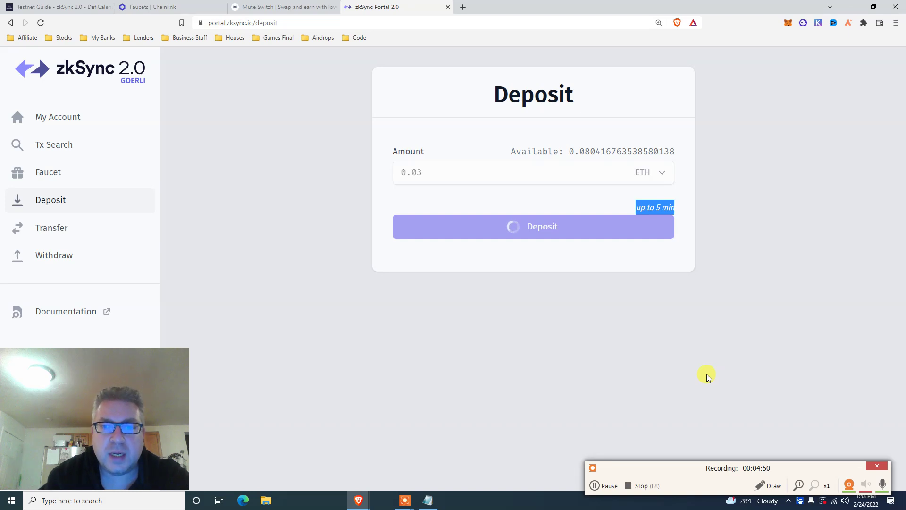
click(600, 417)
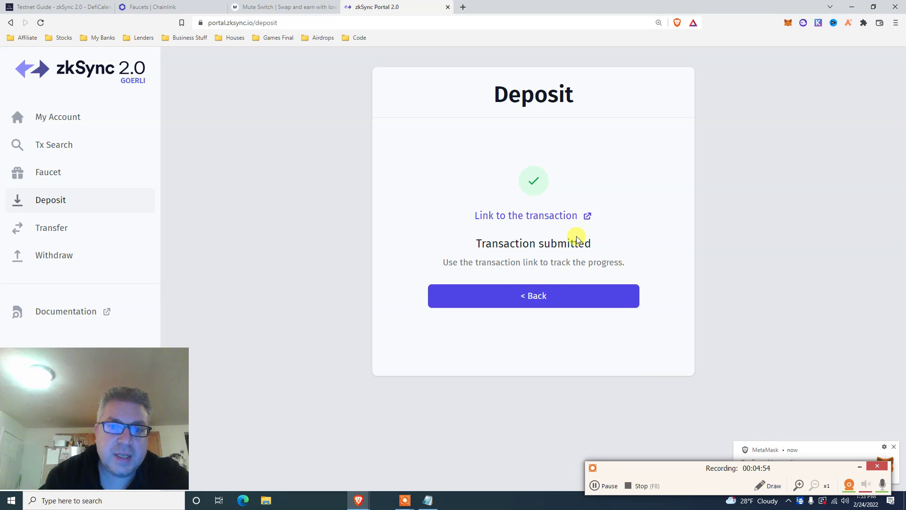
Review the deposit's transaction details on Etherscan, close them and look over the portal's Transfer form
click(501, 216)
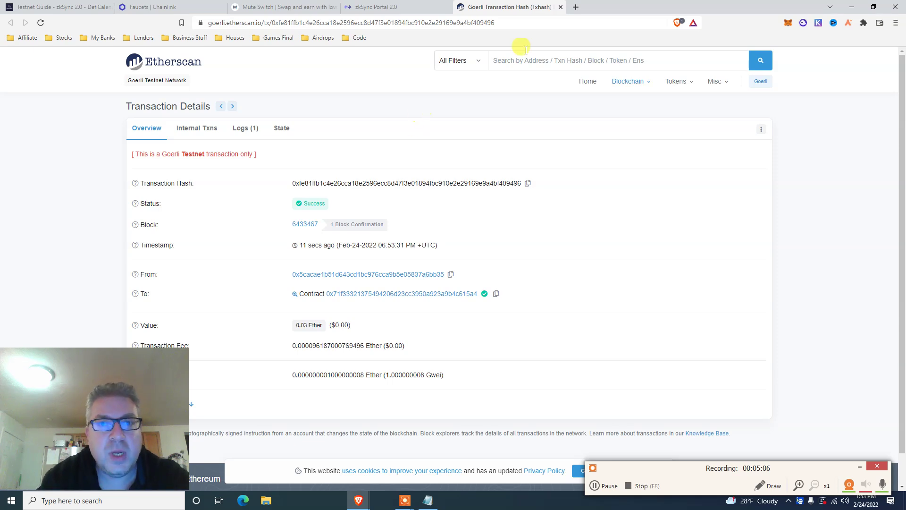
click(561, 8)
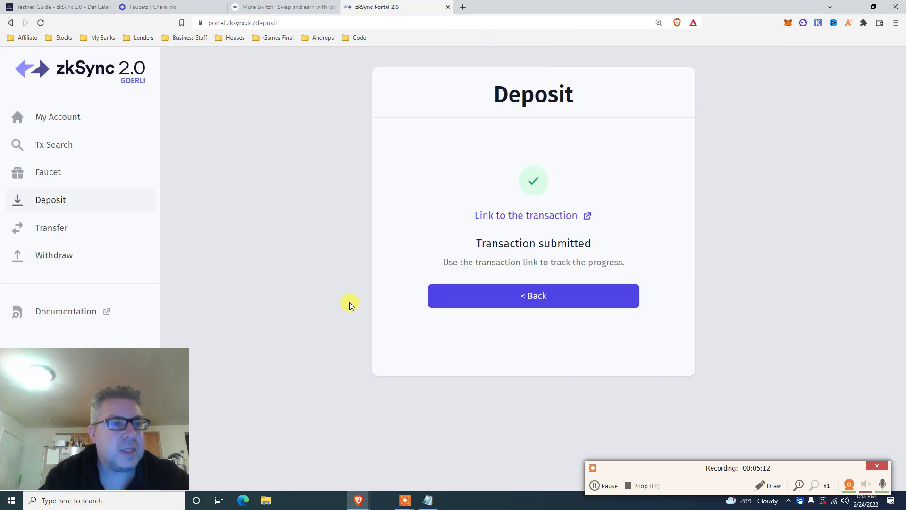
click(67, 231)
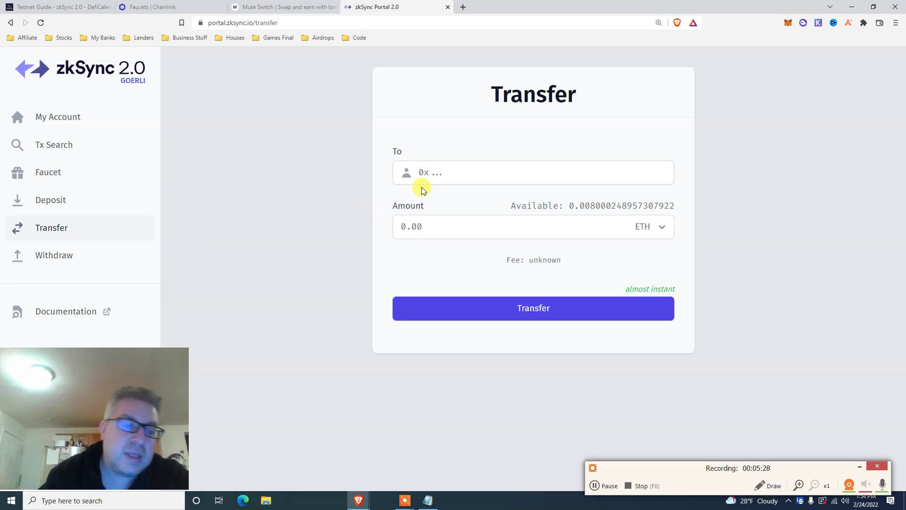
click(460, 175)
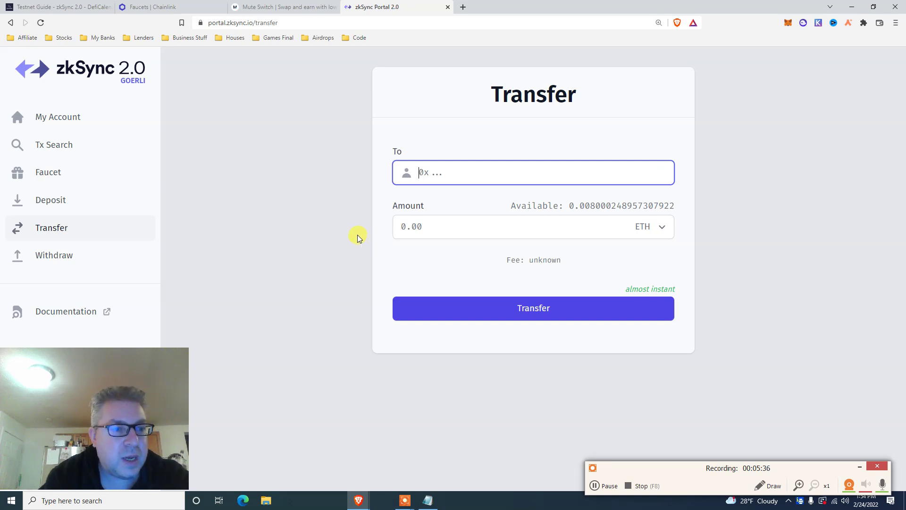
Withdraw 100 USDC, switching the wallet to zkSync 2.0 Testnet Goerli and signing the withdrawal request
click(58, 259)
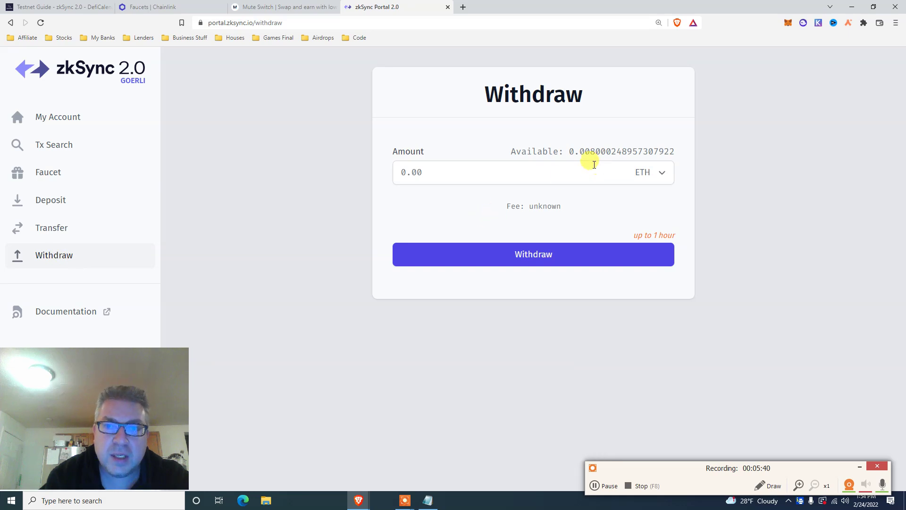
click(432, 174)
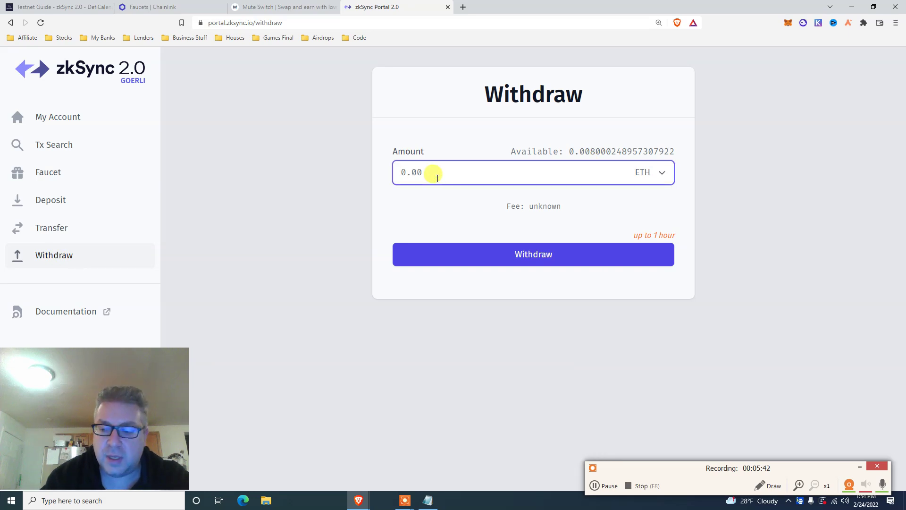
text(0.04)
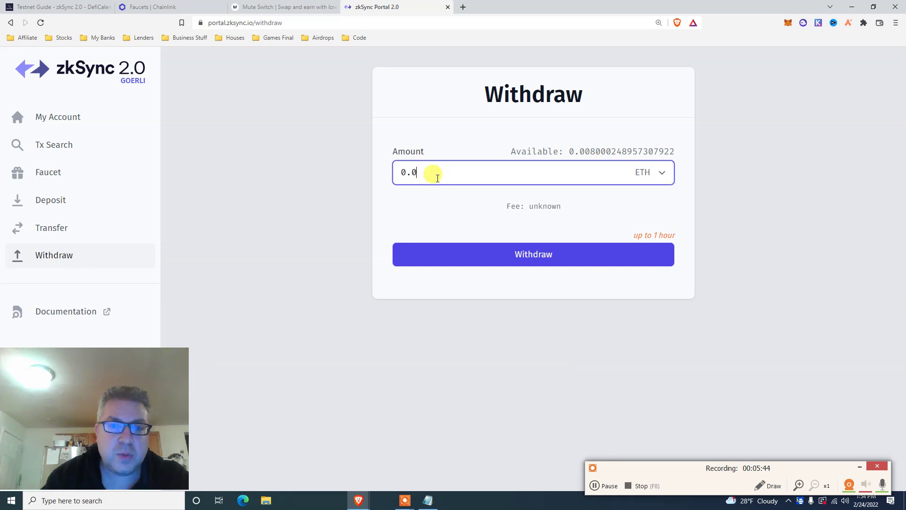
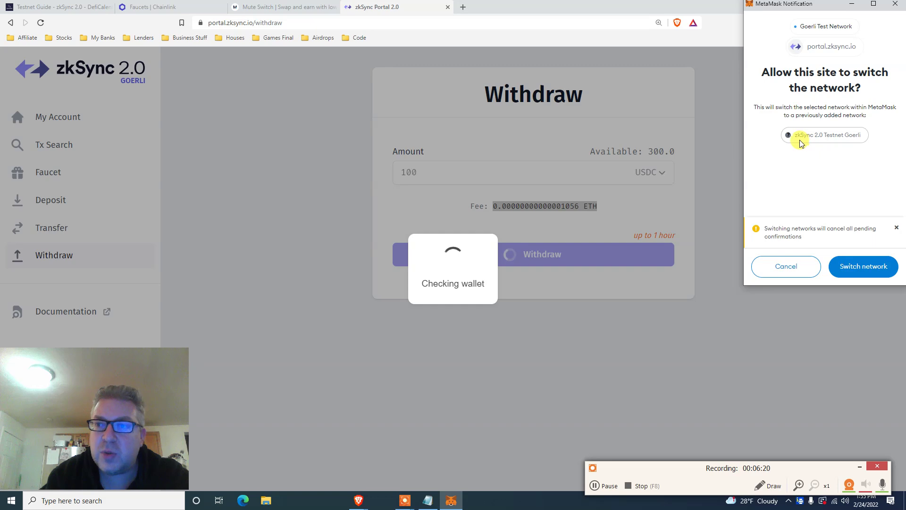
click(846, 263)
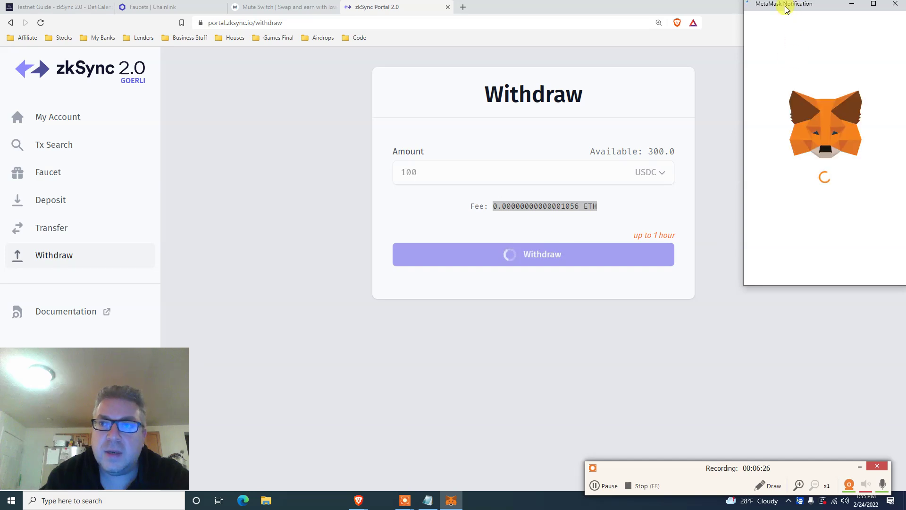
drag(785, 4, 734, 74)
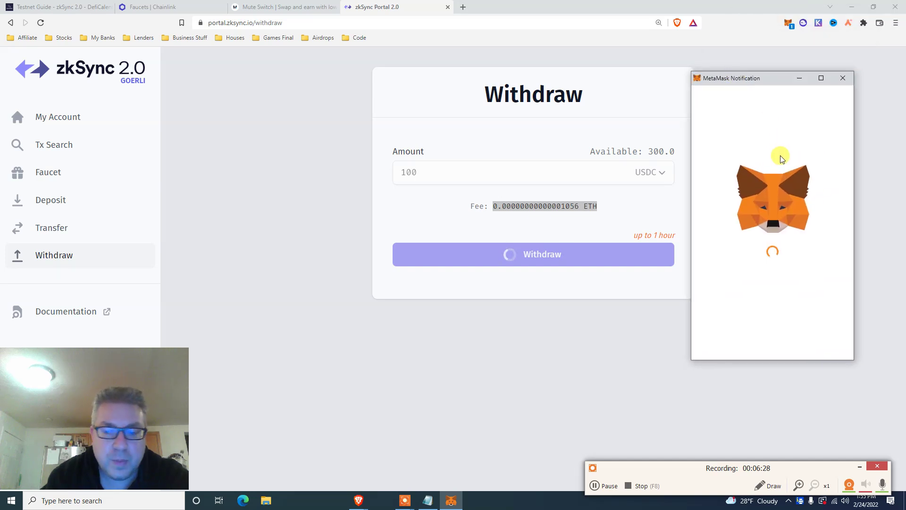
scroll(837, 318, down, 5)
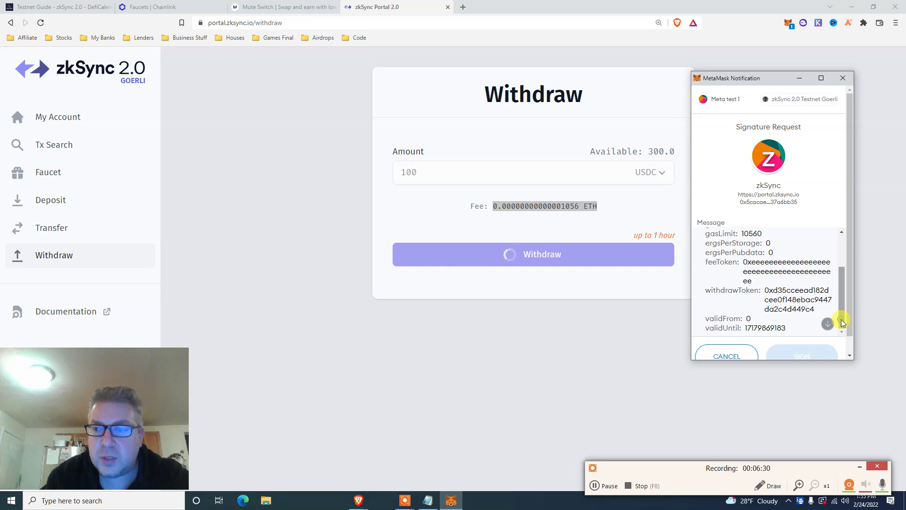
click(804, 353)
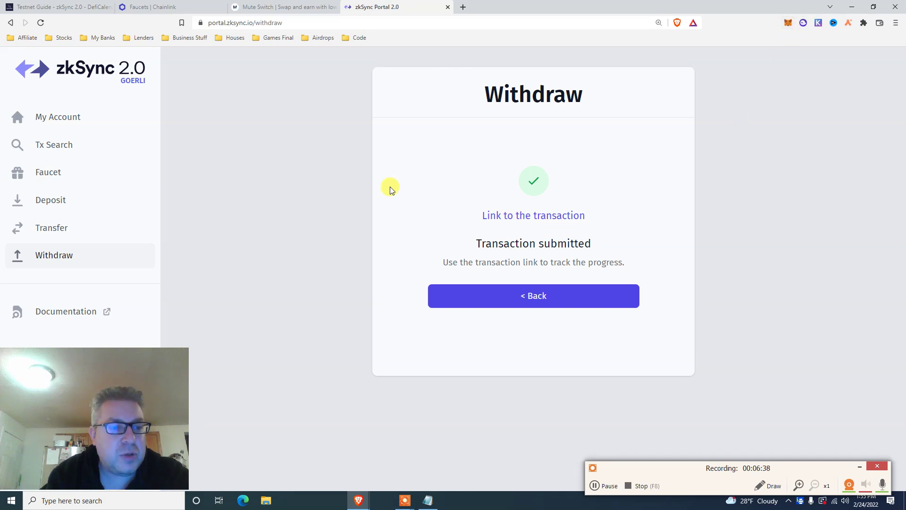
Check the USDC and ETH balances in My Account
click(85, 119)
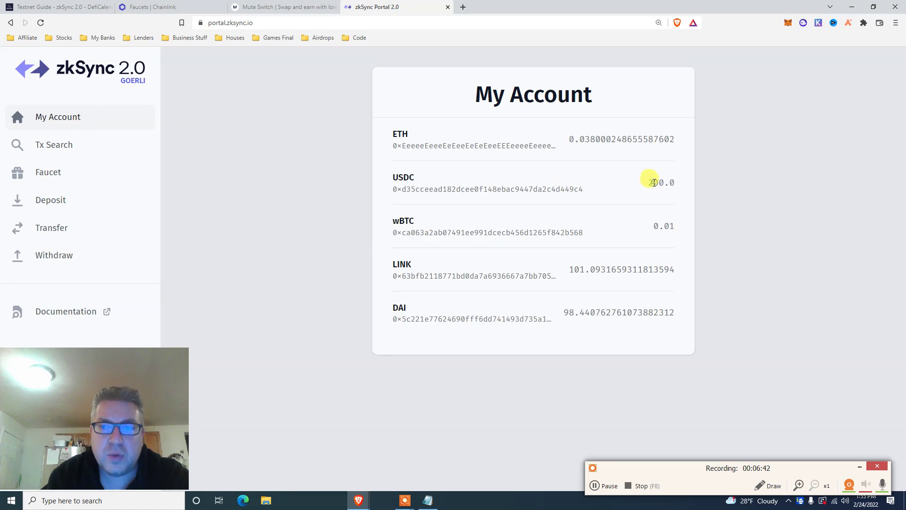
double_click(654, 183)
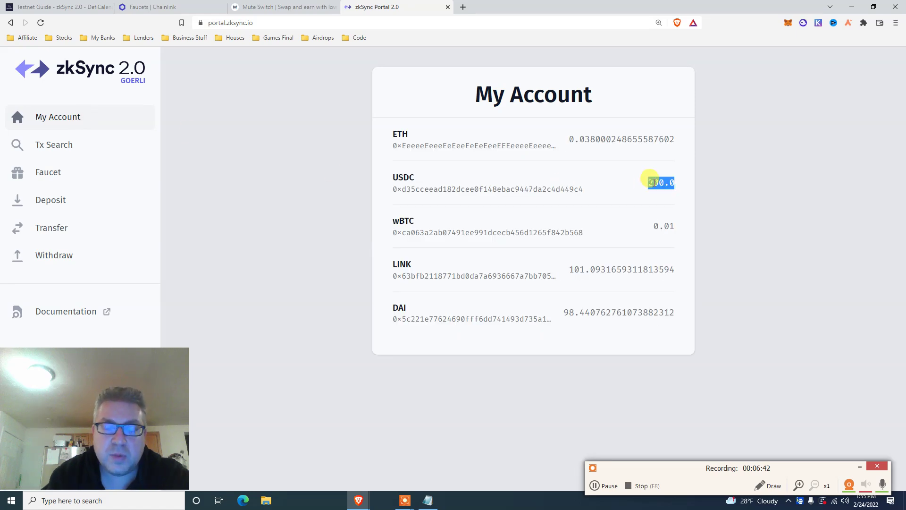
double_click(613, 138)
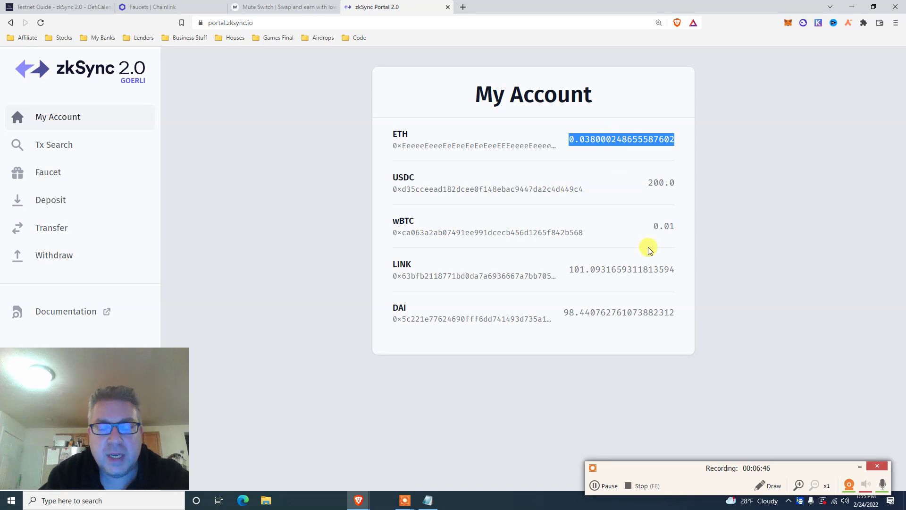
click(645, 228)
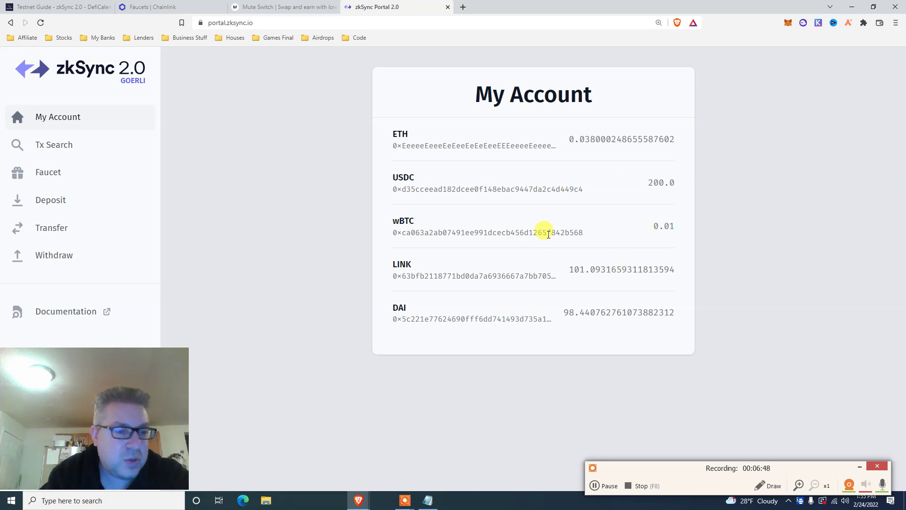
Look through the portal's Withdraw, Deposit, Faucet and Transaction Search pages and return to My Account
click(55, 258)
click(51, 200)
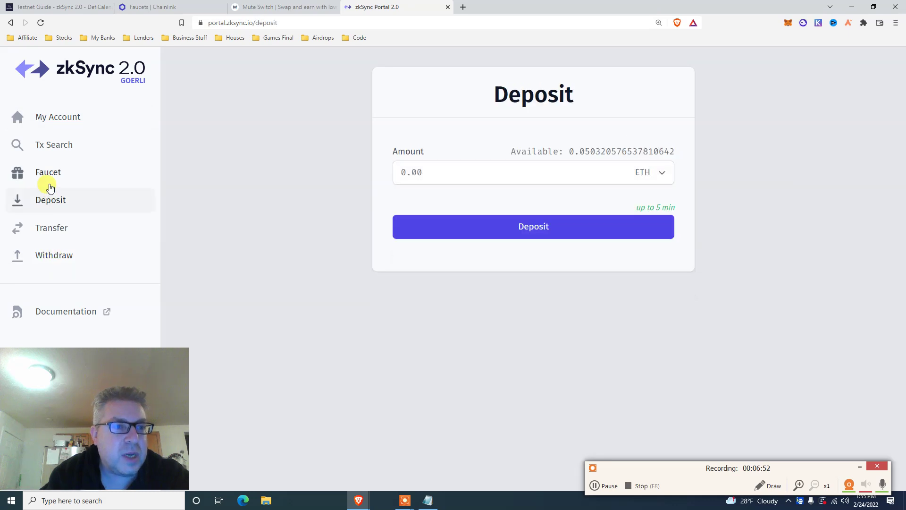
click(49, 177)
click(59, 147)
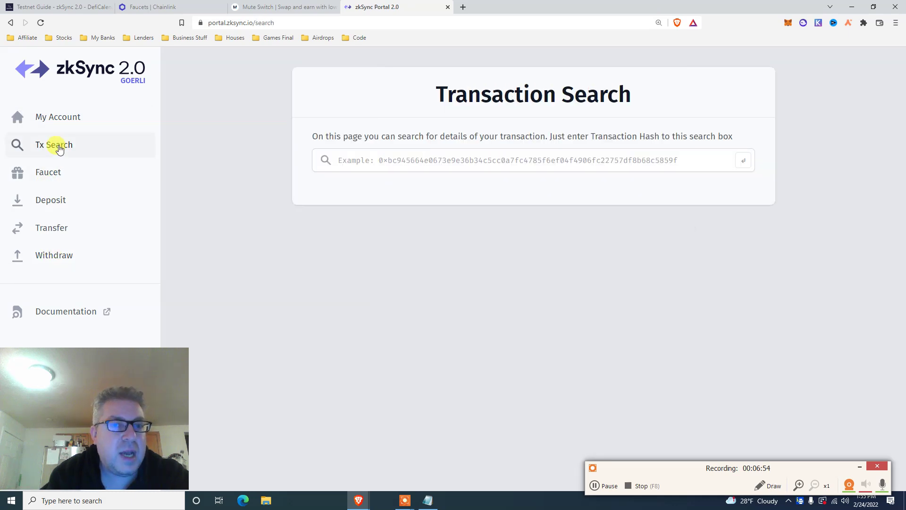
click(58, 121)
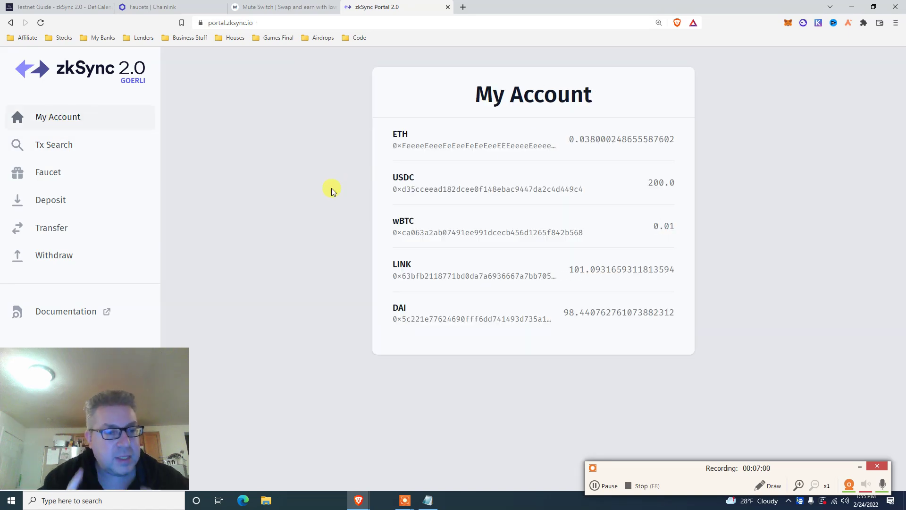
Glance at the Mute Switch farming page and return to the testnet guide to read Step 6 on swapping ETH to DAI
click(249, 7)
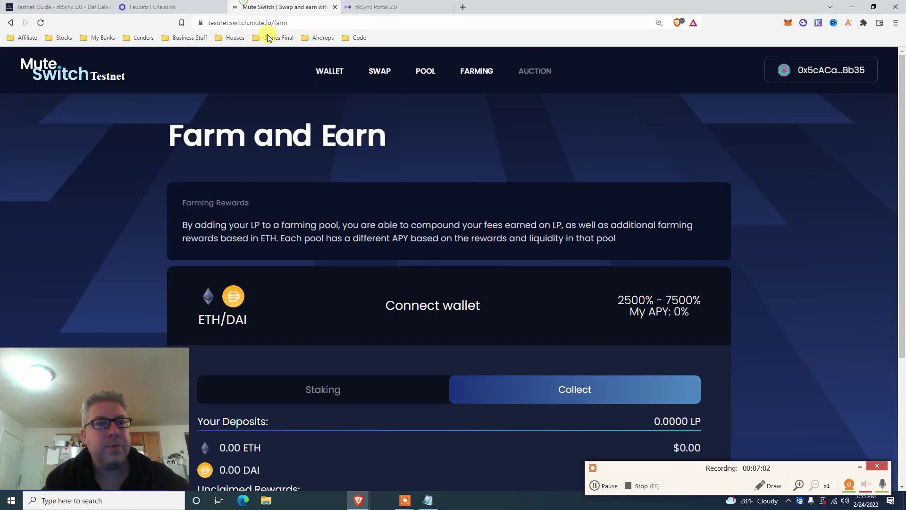
click(70, 6)
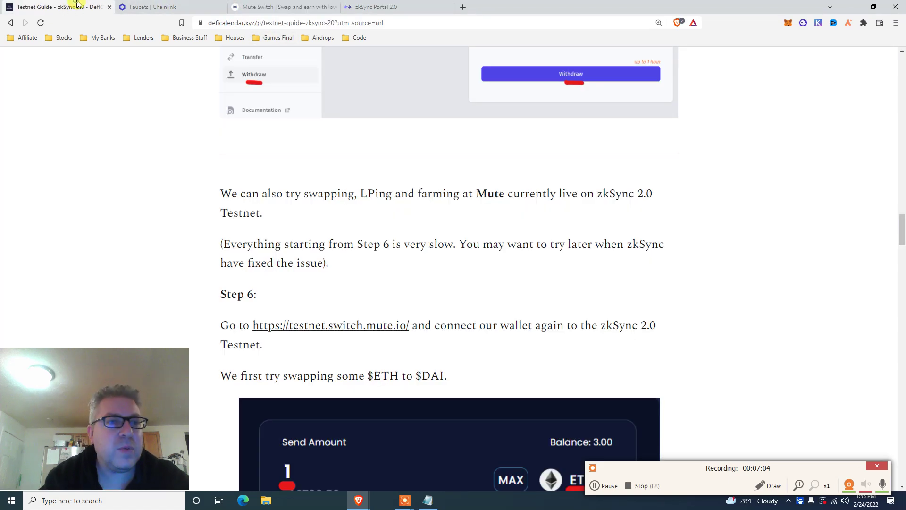
scroll(439, 143, down, 3)
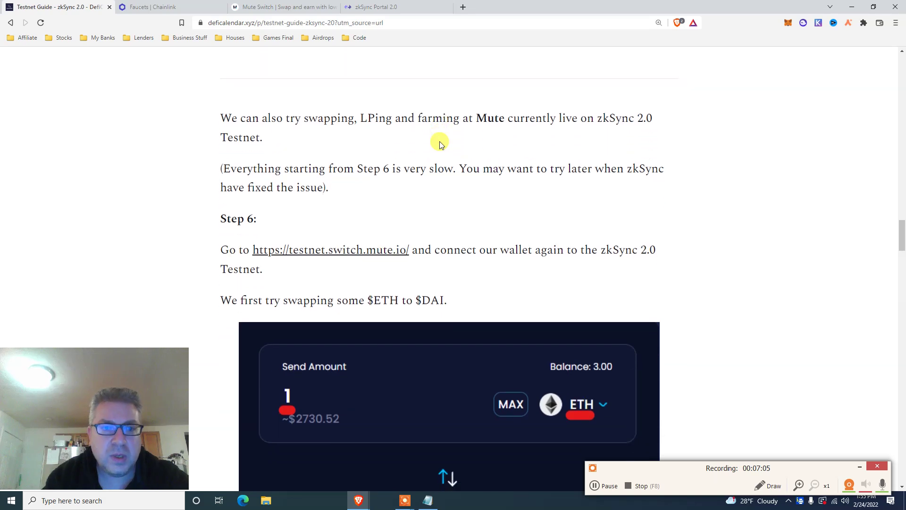
Reread the guide's Step 5 on withdrawals, the note on trying Mute and Step 6 on swapping ETH to DAI
scroll(440, 144, down, 5)
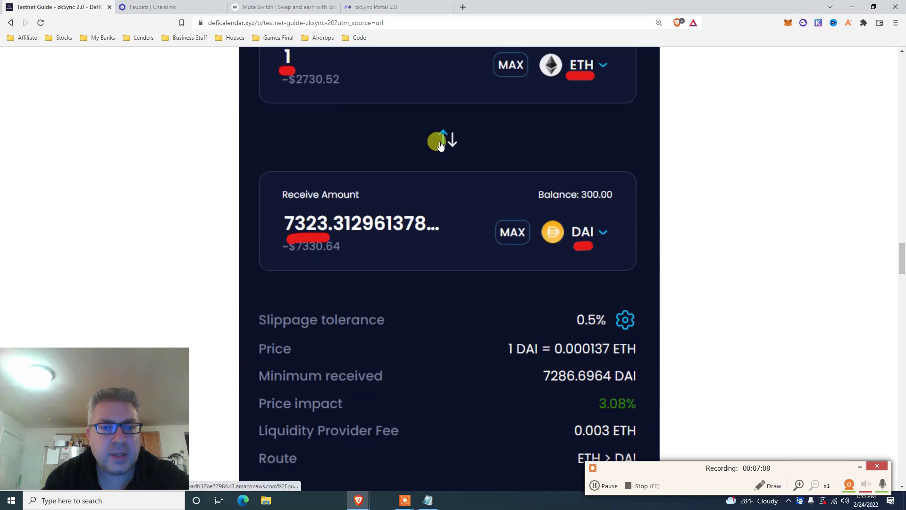
scroll(440, 144, up, 7)
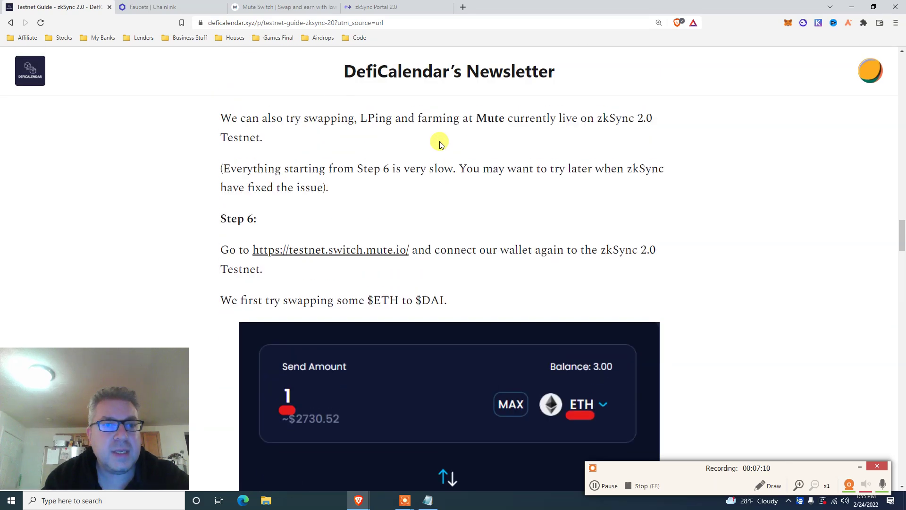
double_click(361, 172)
scroll(360, 176, up, 2)
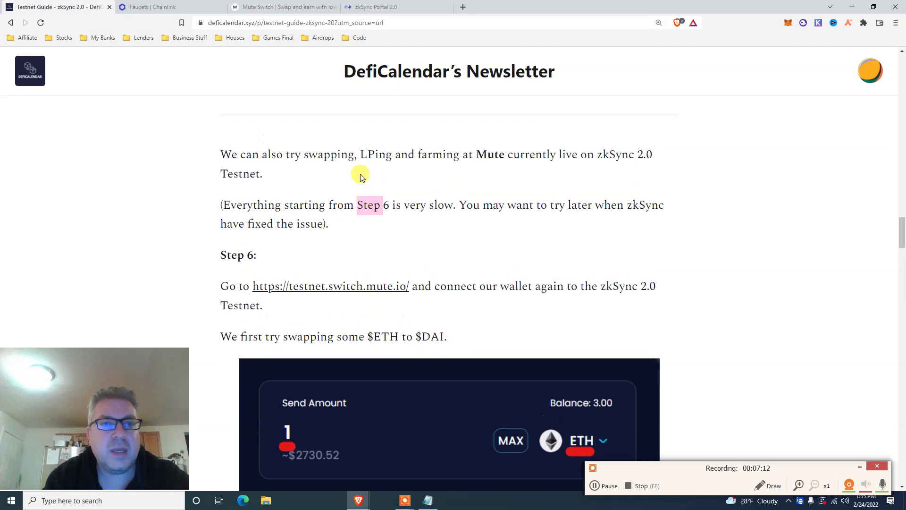
scroll(361, 176, up, 4)
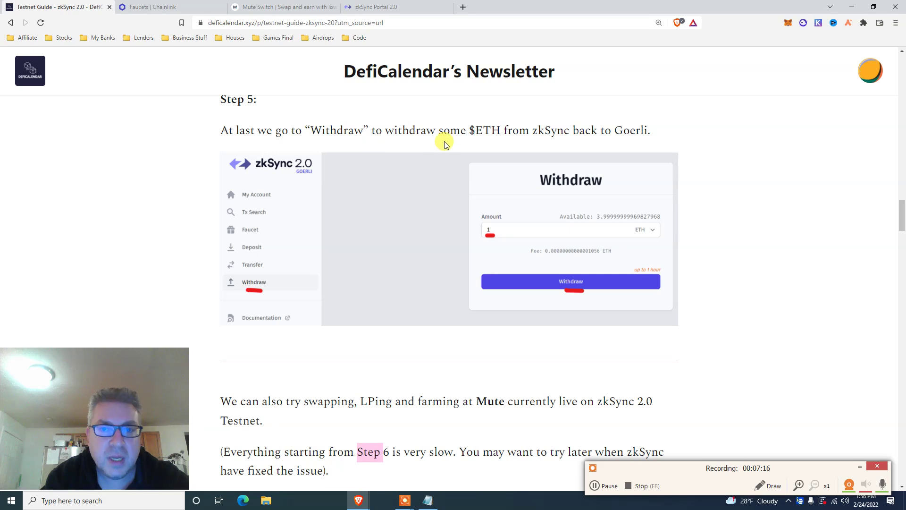
scroll(444, 144, down, 2)
scroll(444, 144, down, 2)
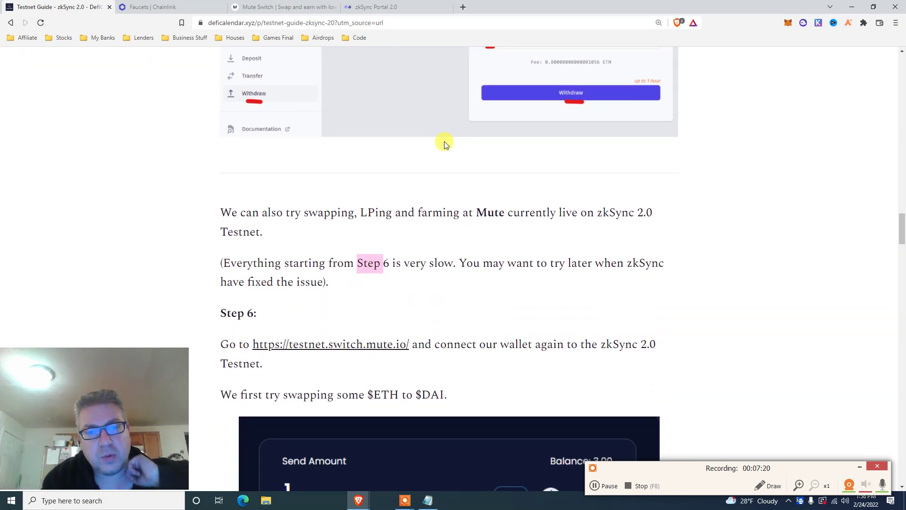
scroll(444, 144, down, 2)
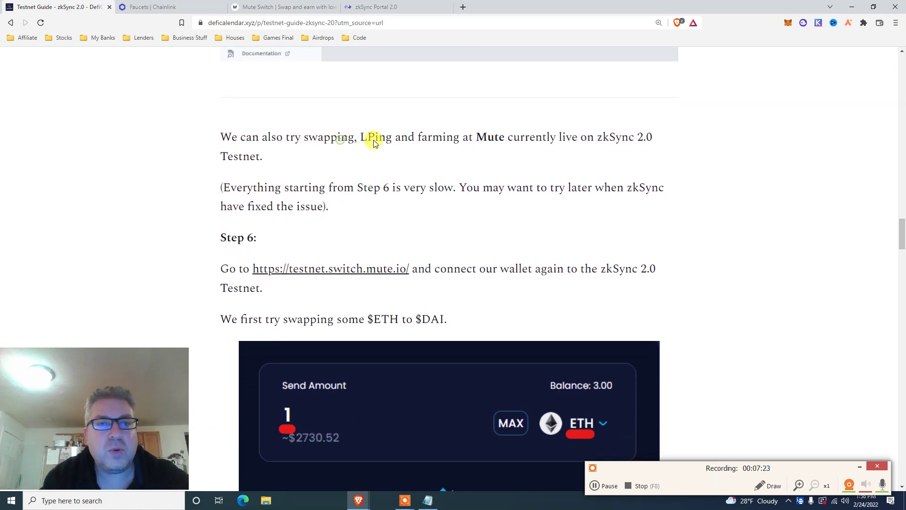
scroll(390, 142, down, 2)
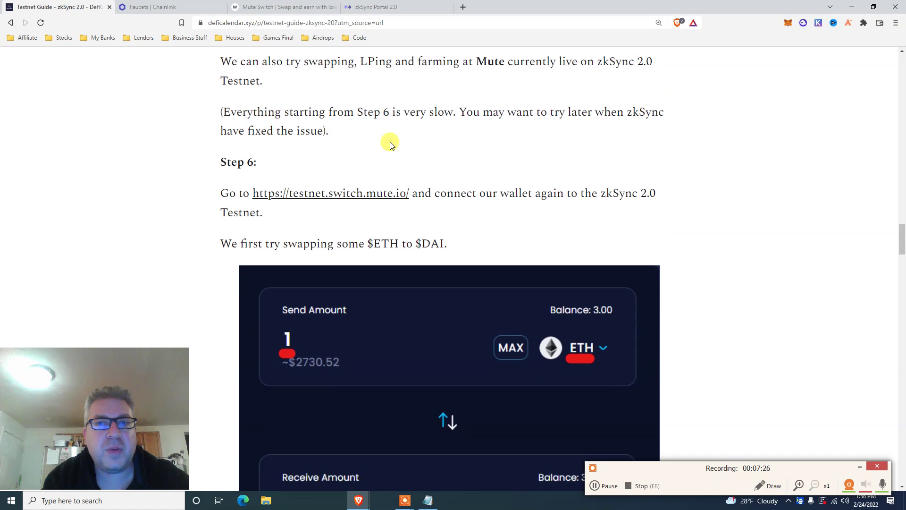
double_click(602, 64)
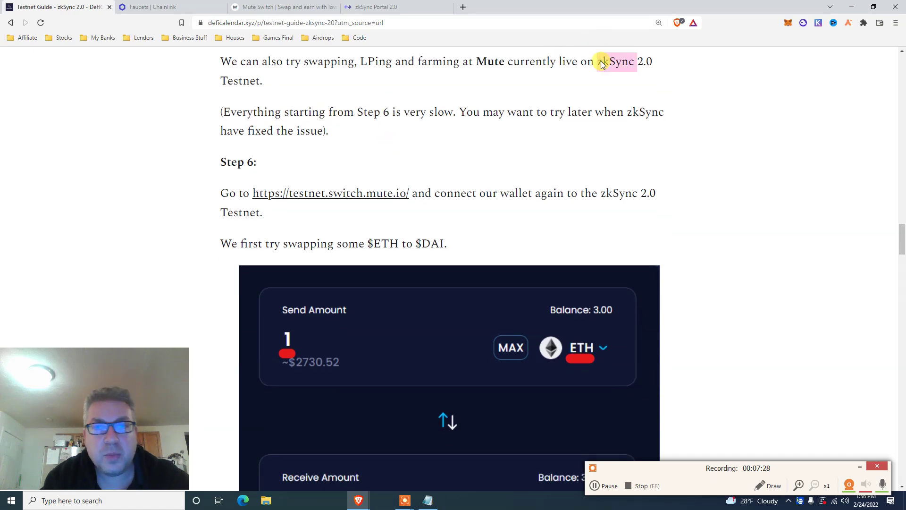
double_click(409, 112)
Skim the rest of the guide on the Mute swap, adding DAI and ETH liquidity, and depositing the LP in farming
scroll(410, 113, down, 1)
scroll(410, 113, down, 8)
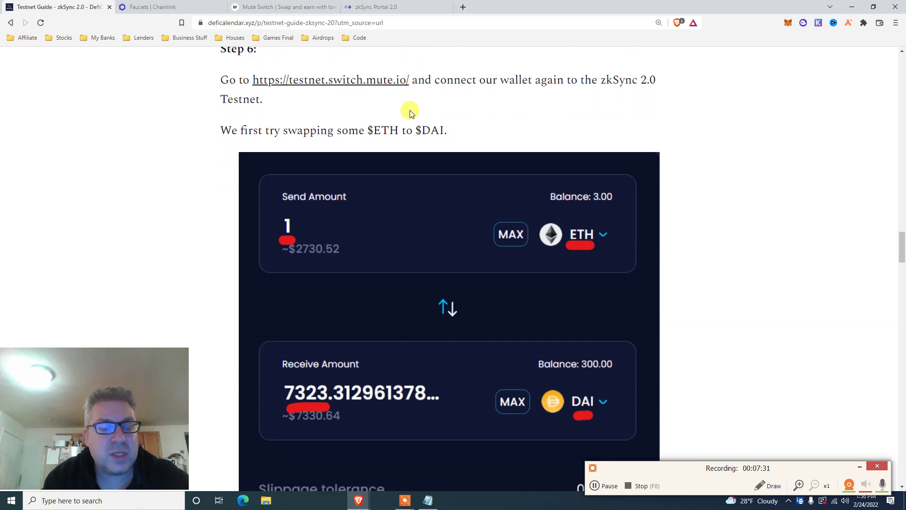
scroll(410, 113, down, 13)
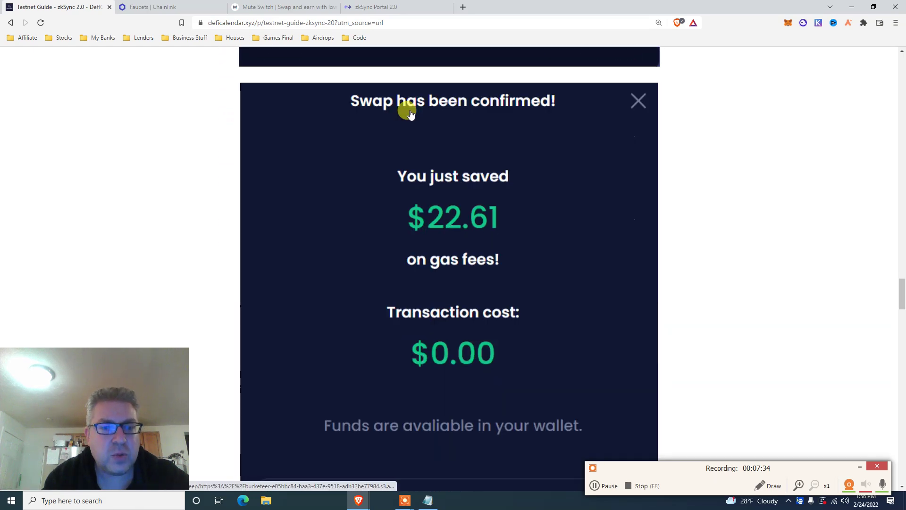
scroll(409, 113, down, 12)
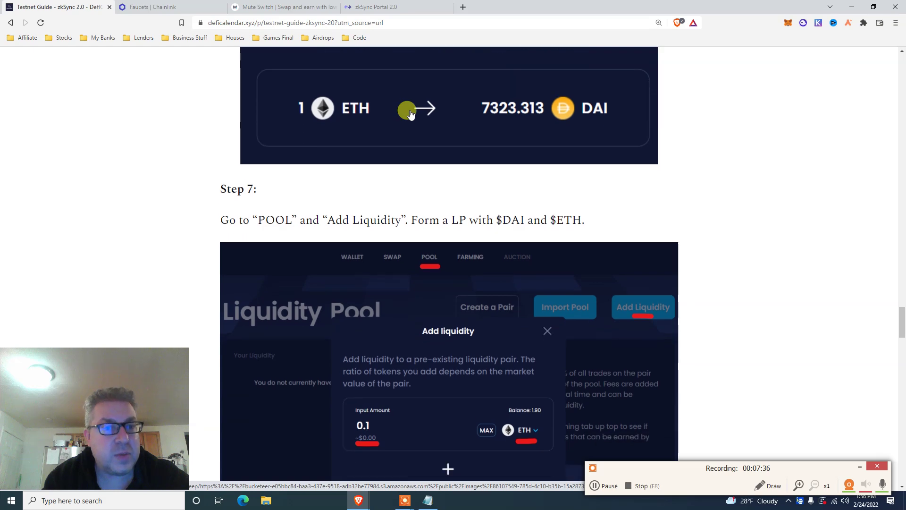
scroll(410, 114, down, 10)
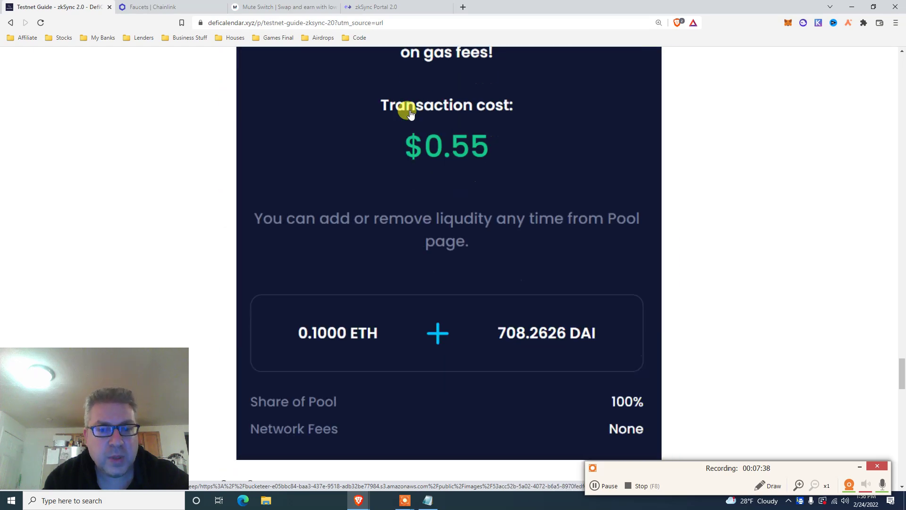
scroll(410, 113, down, 14)
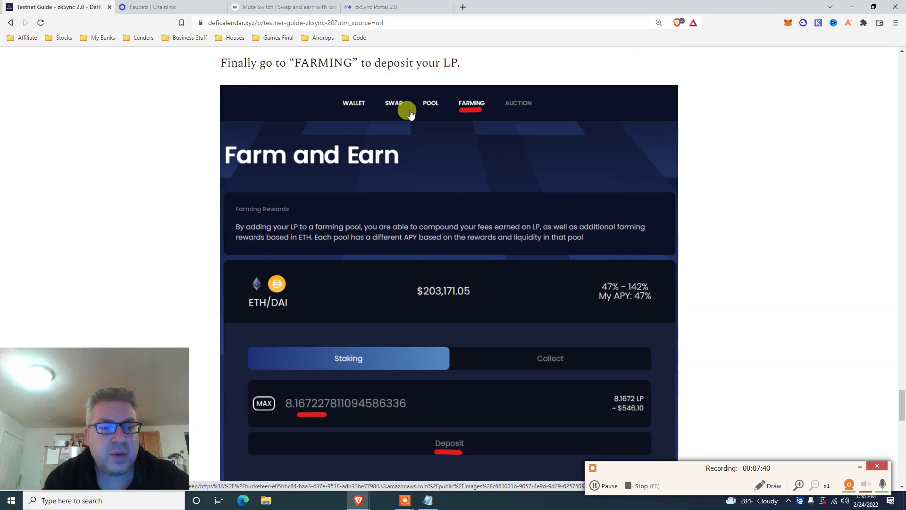
scroll(410, 113, up, 3)
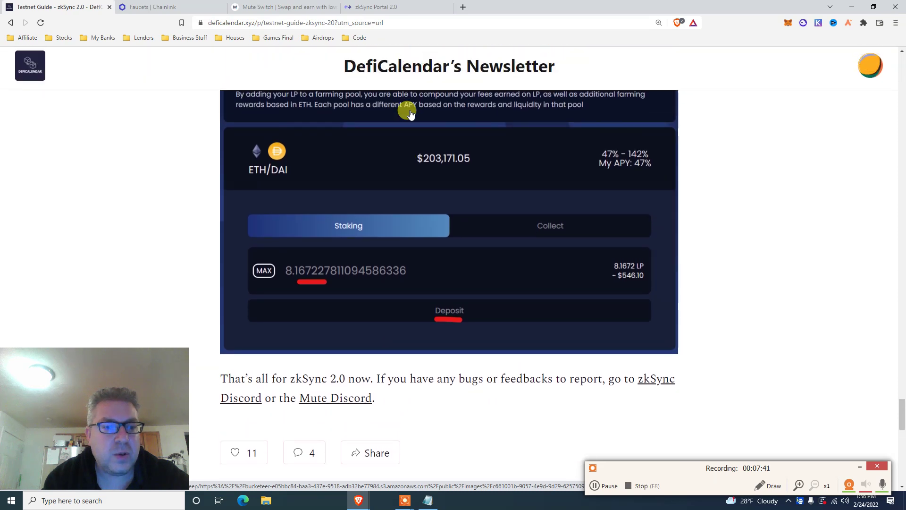
Switch to the Mute Switch testnet site and check the wallet's gas savings, recent transactions and L2 assets
click(152, 7)
click(284, 6)
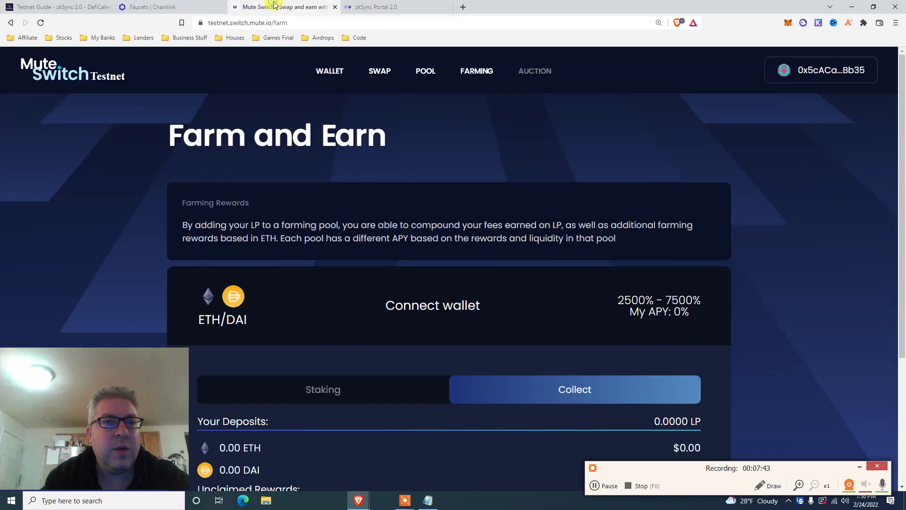
click(100, 74)
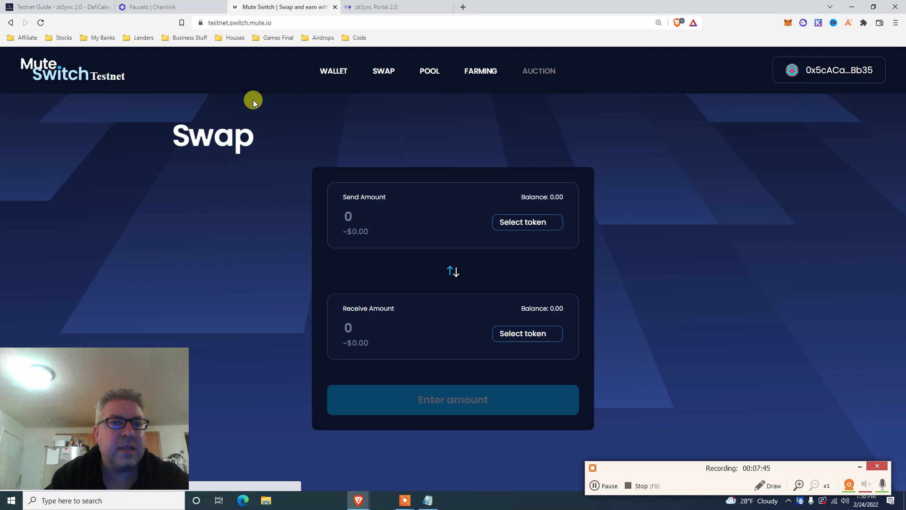
click(336, 76)
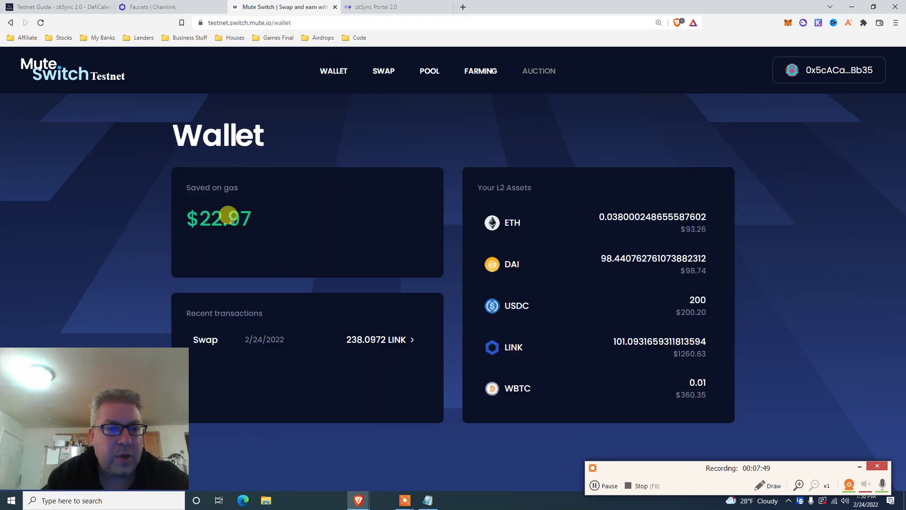
triple_click(229, 211)
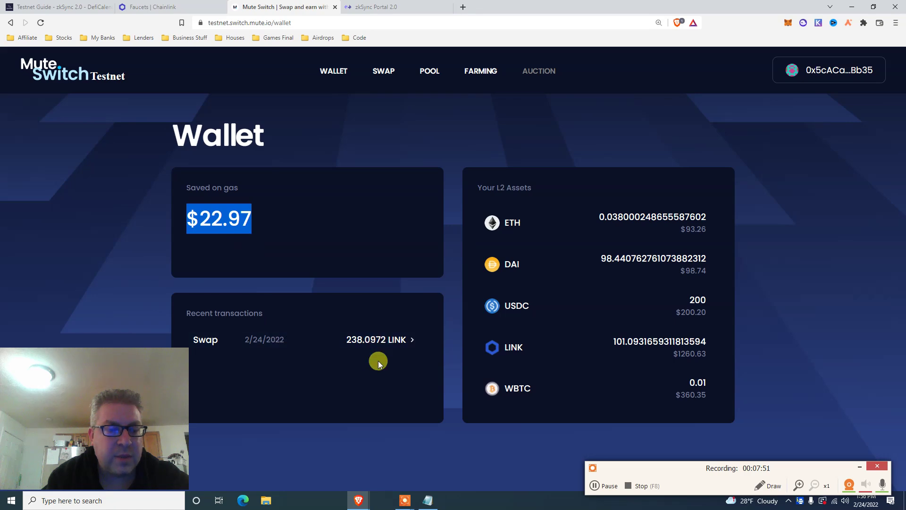
Start a swap with LINK as the token to send, filling in its maximum balance
click(382, 75)
click(522, 229)
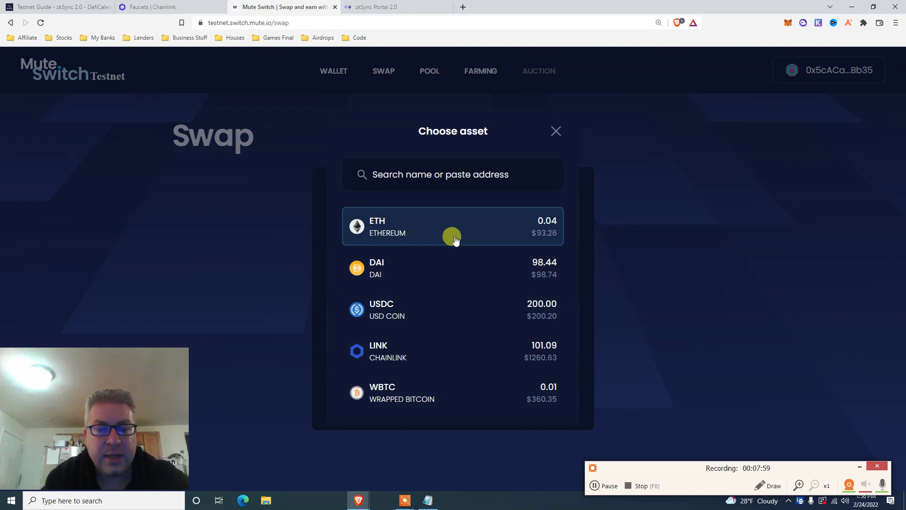
click(468, 352)
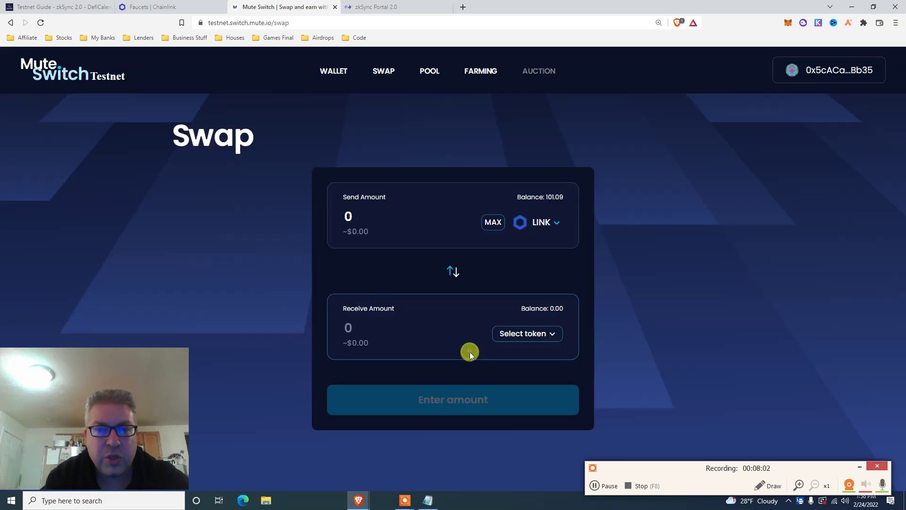
click(489, 233)
click(546, 224)
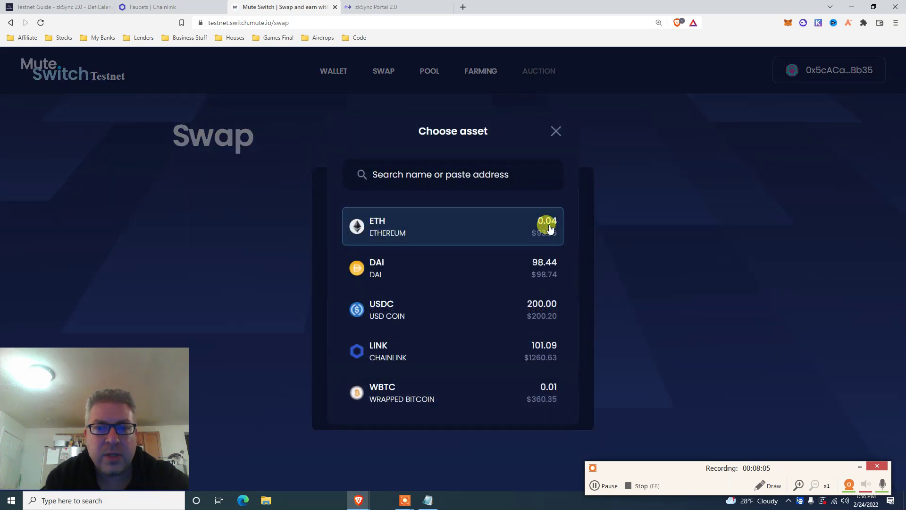
click(482, 348)
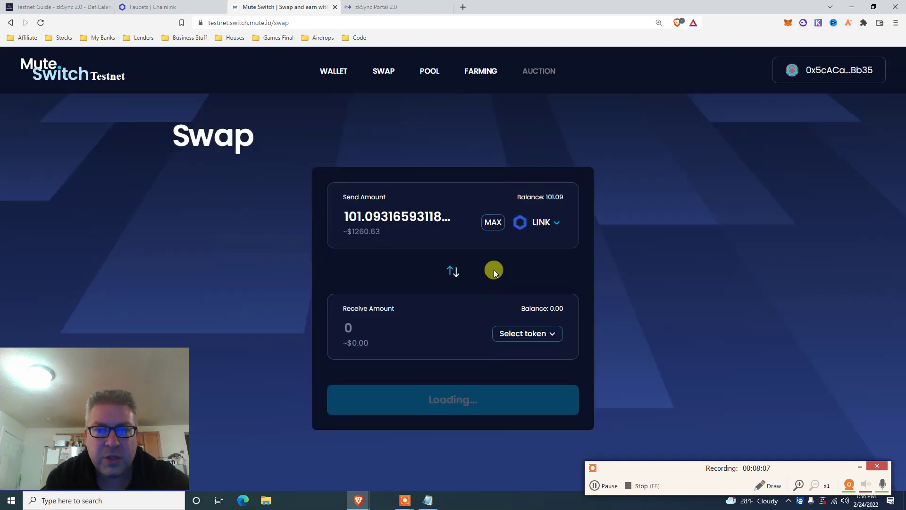
Set the send amount to 50 LINK, choose USDC as the token to receive, and review the swap quote
double_click(397, 211)
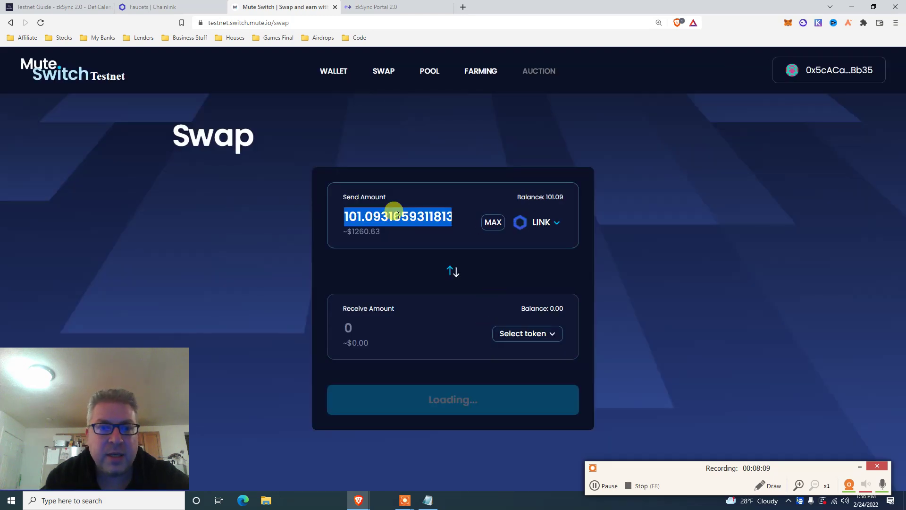
text(50)
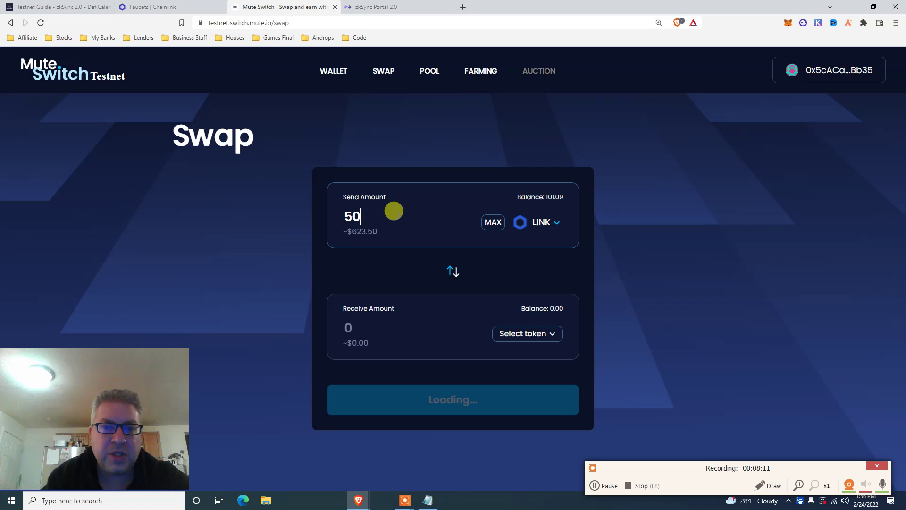
click(524, 335)
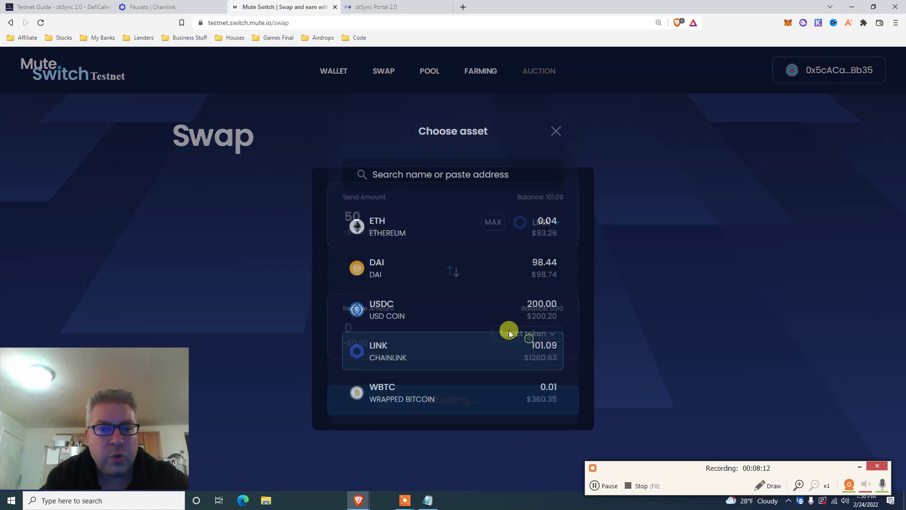
click(435, 309)
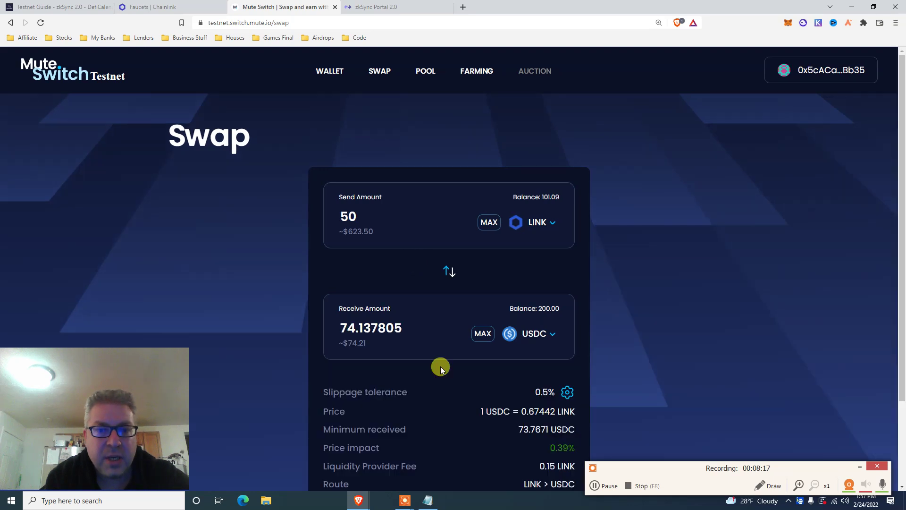
drag(903, 220, 902, 306)
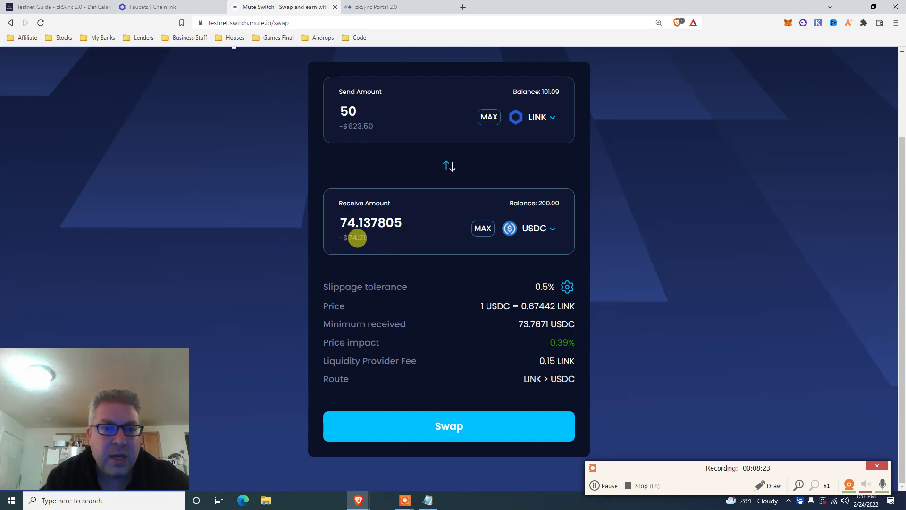
double_click(358, 238)
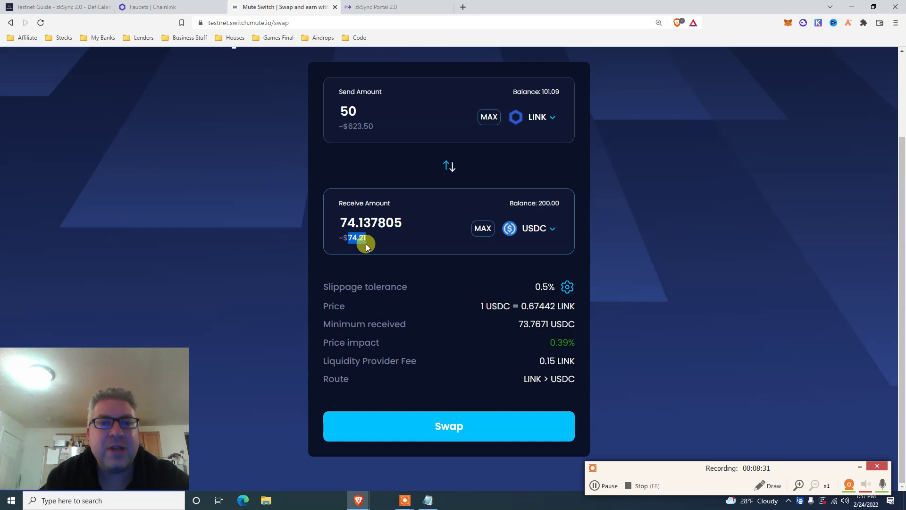
Submit the 50 LINK to USDC swap, read through the MetaMask signature request to its end and sign it
click(410, 421)
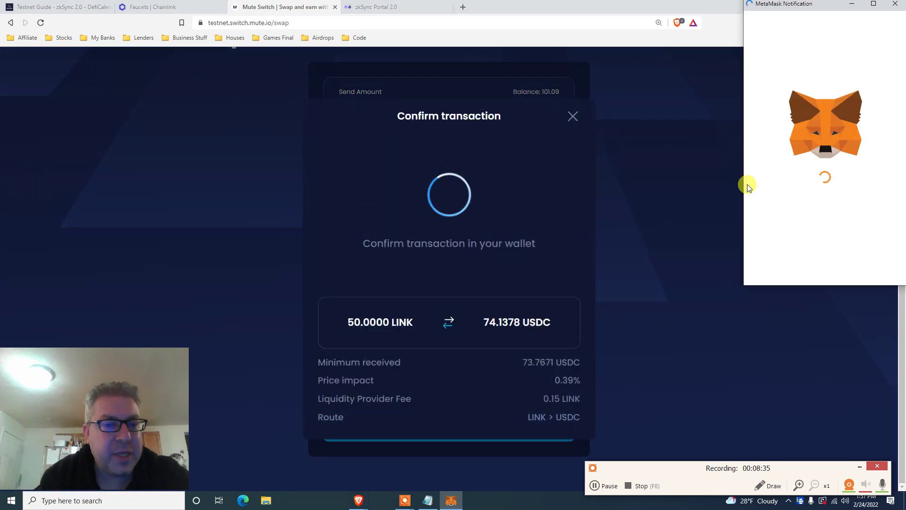
drag(797, 10, 650, 74)
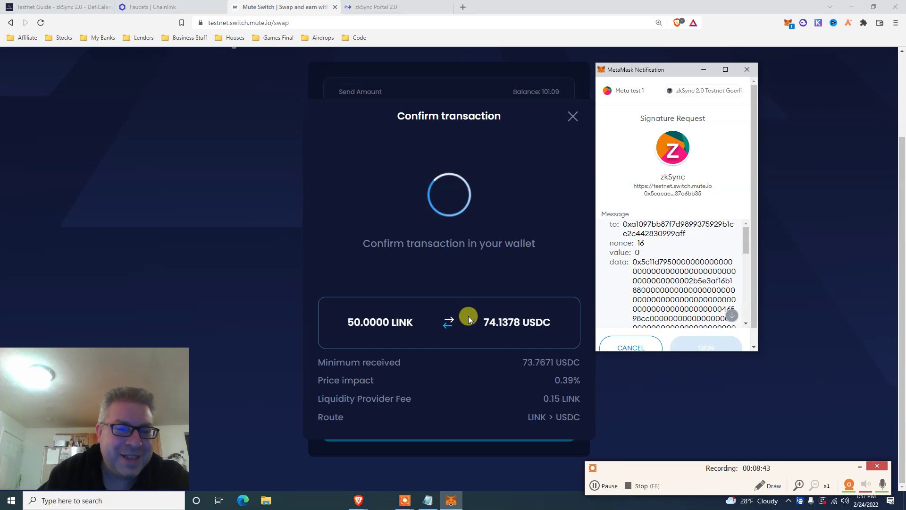
scroll(745, 249, down, 1)
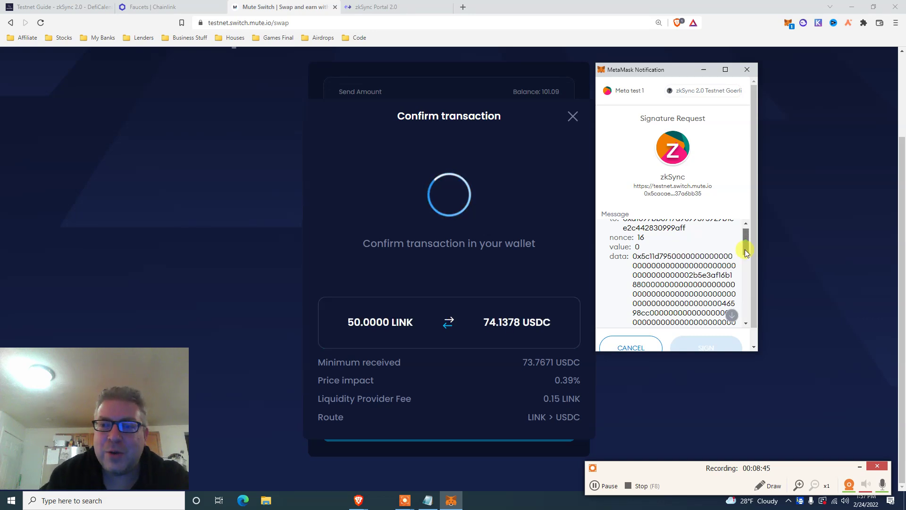
drag(744, 250, 749, 321)
click(708, 348)
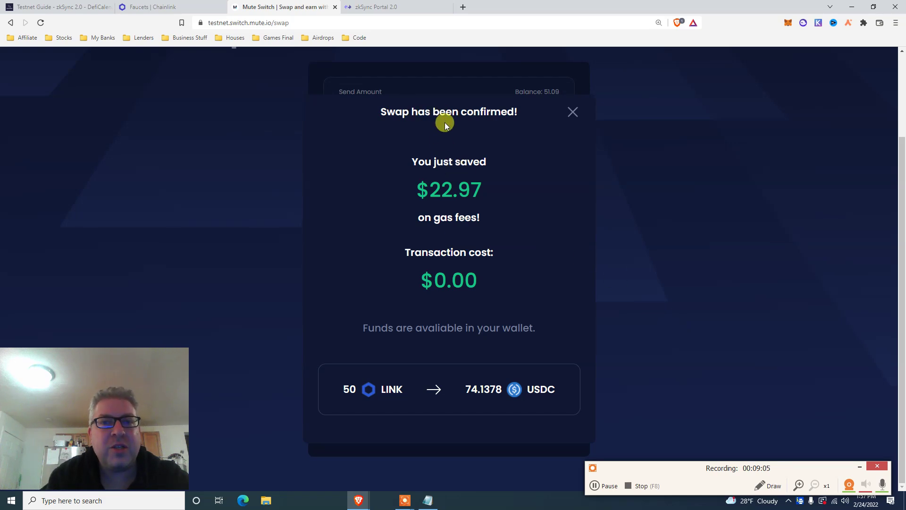
Review the gas savings and transaction cost in the swap confirmation
double_click(423, 187)
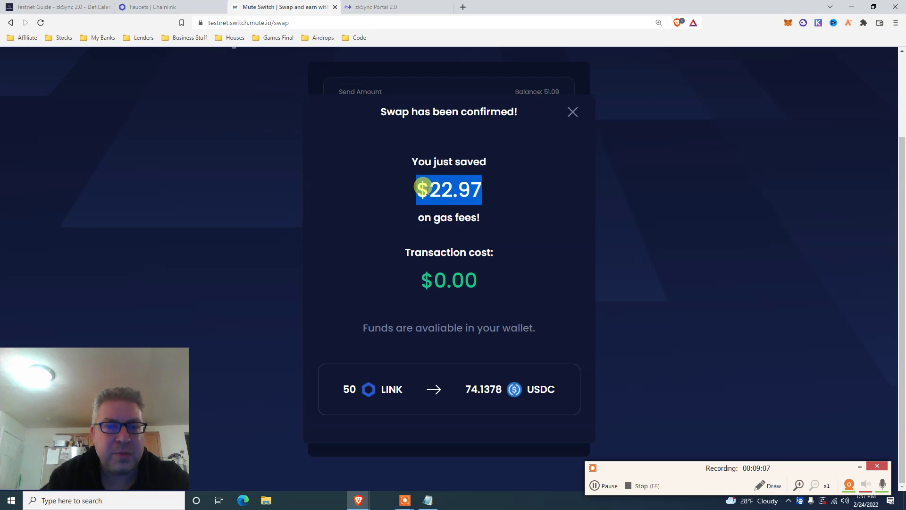
triple_click(433, 211)
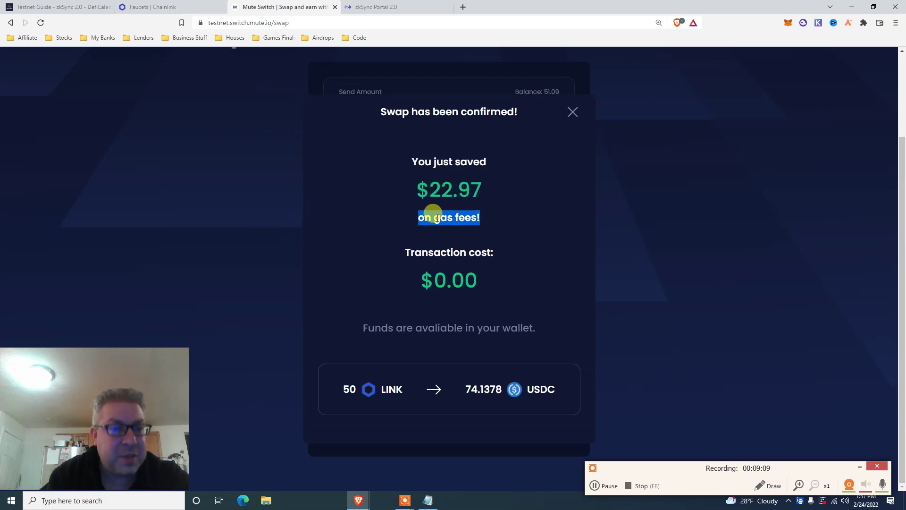
click(431, 277)
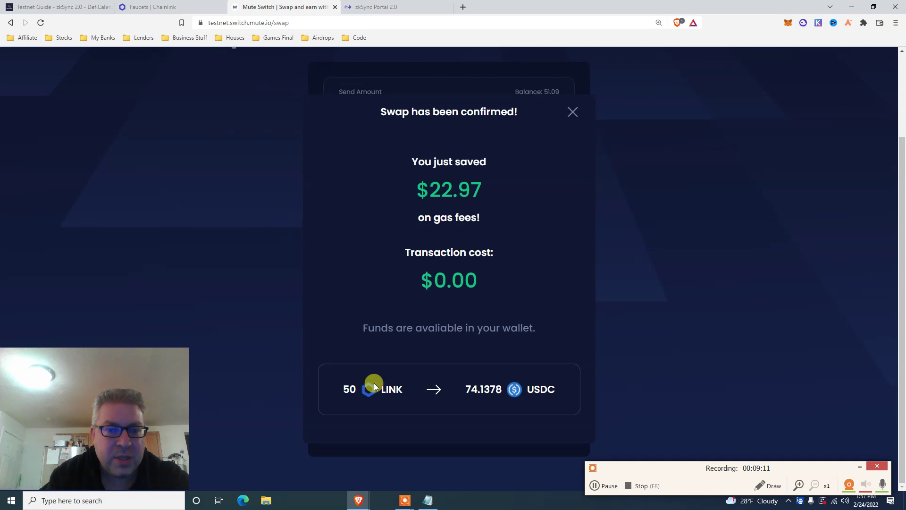
Check the USDC received in the swap confirmation, dismiss it, and review the total gas savings on the wallet page
double_click(472, 389)
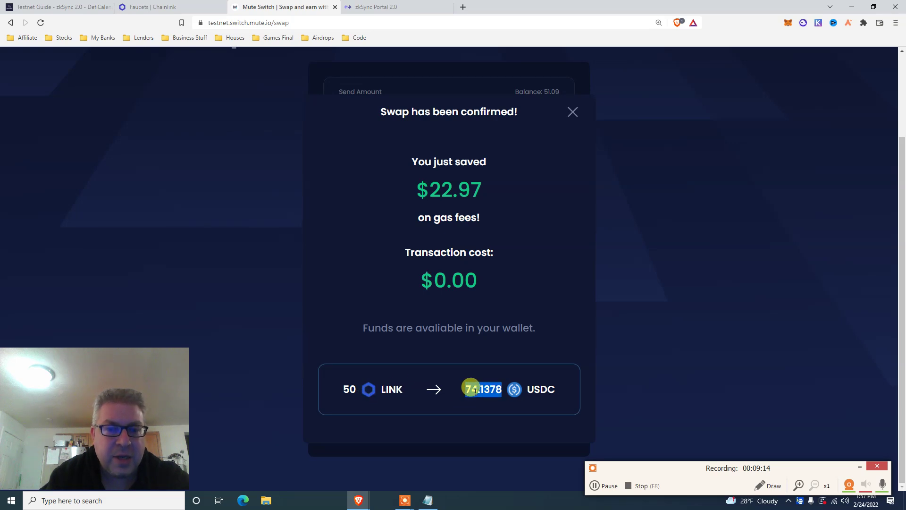
click(571, 111)
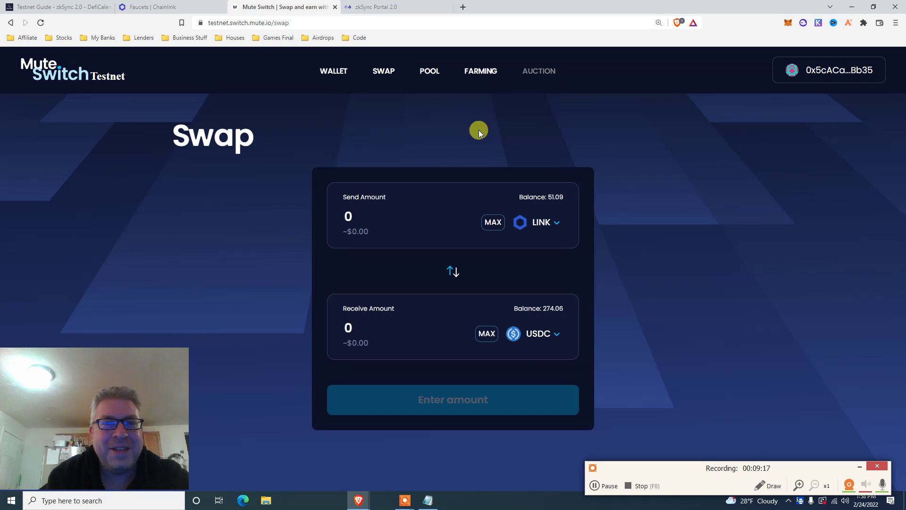
click(324, 72)
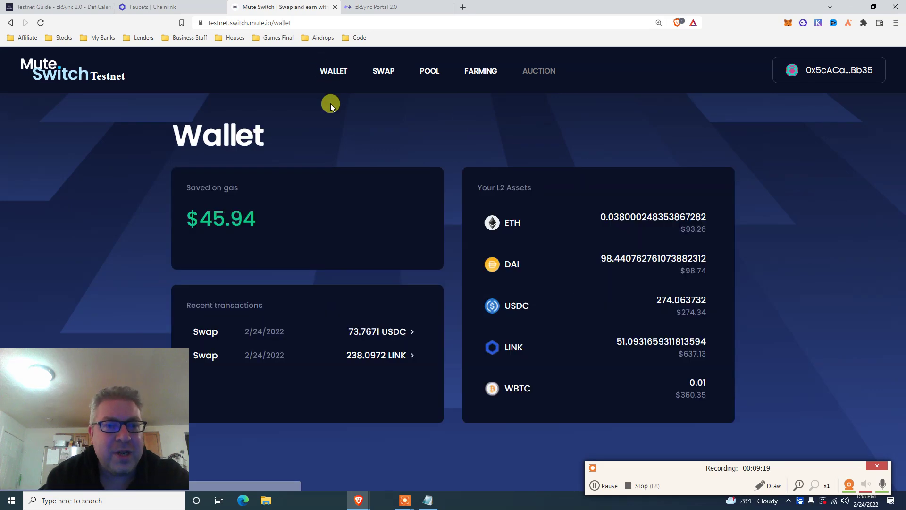
double_click(239, 207)
click(239, 207)
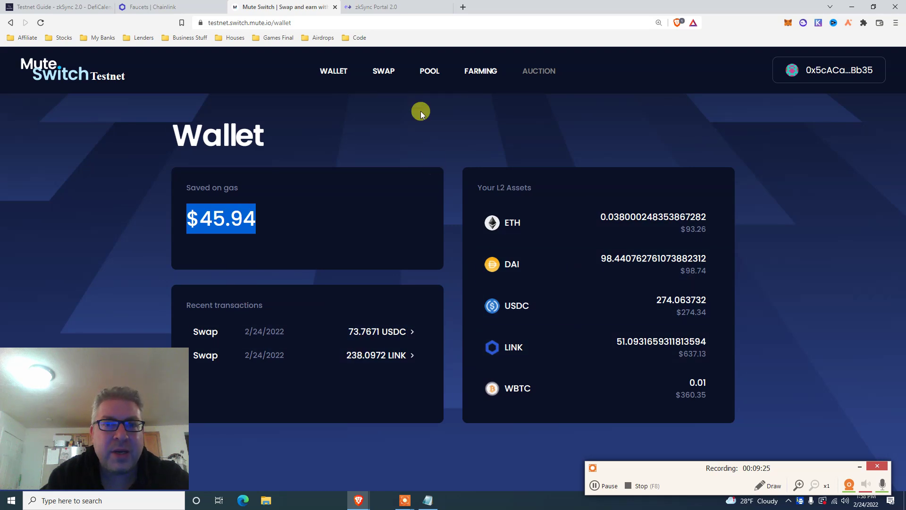
Look over the liquidity pool page with its add-liquidity form and the pair offered for farming
click(427, 75)
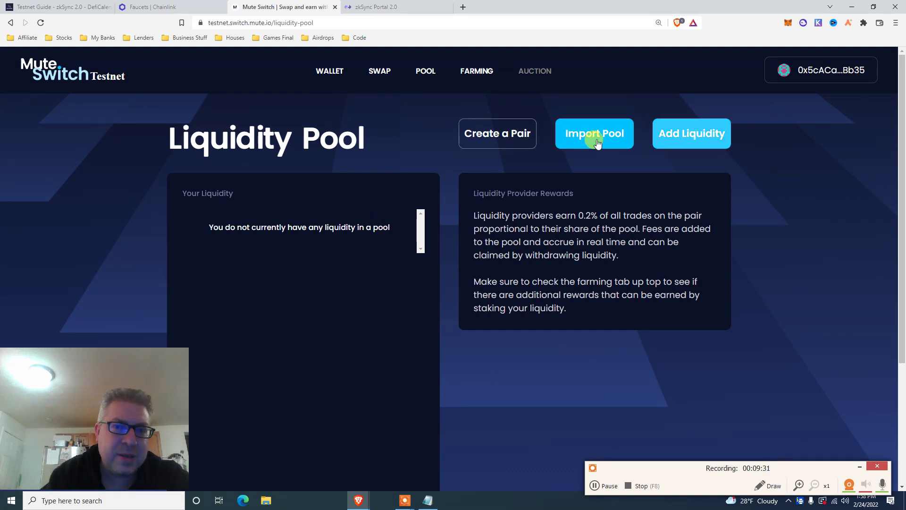
click(674, 136)
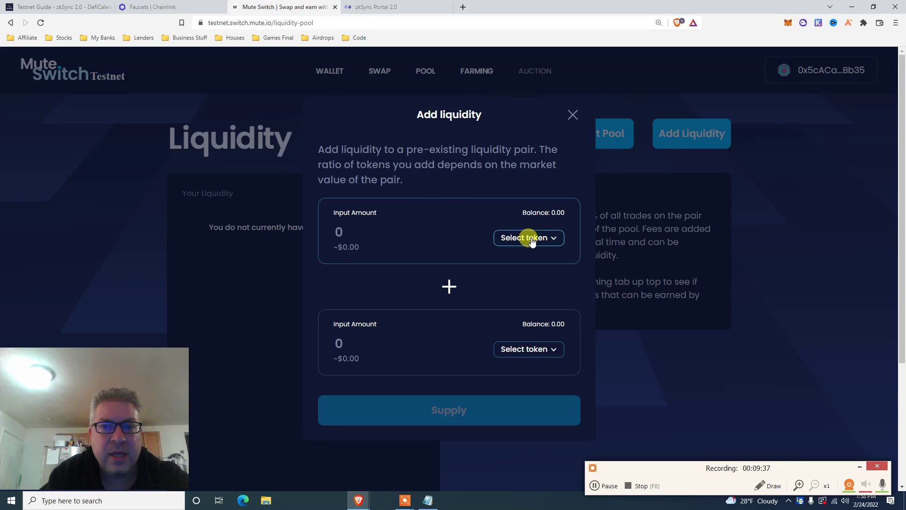
click(631, 230)
click(474, 75)
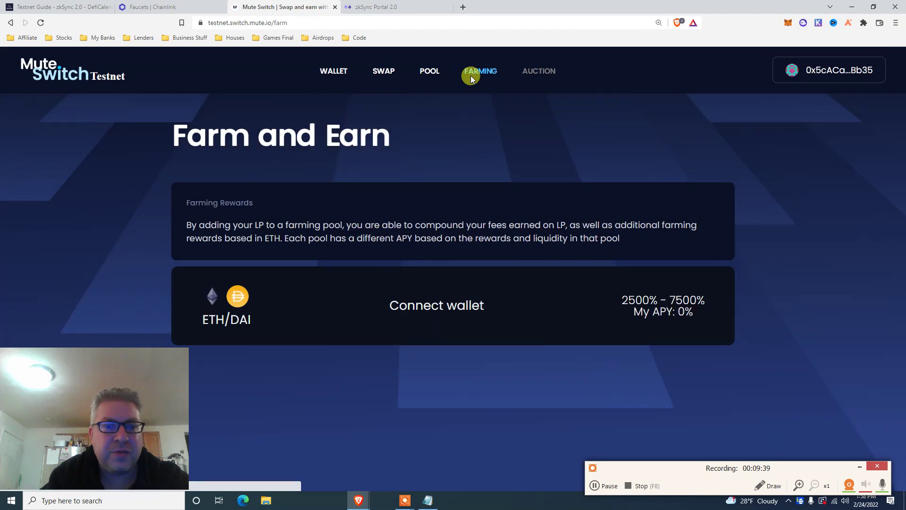
Set up an add-liquidity entry for the ETH and DAI pair with an input amount of 0.02 ETH
click(430, 70)
click(670, 133)
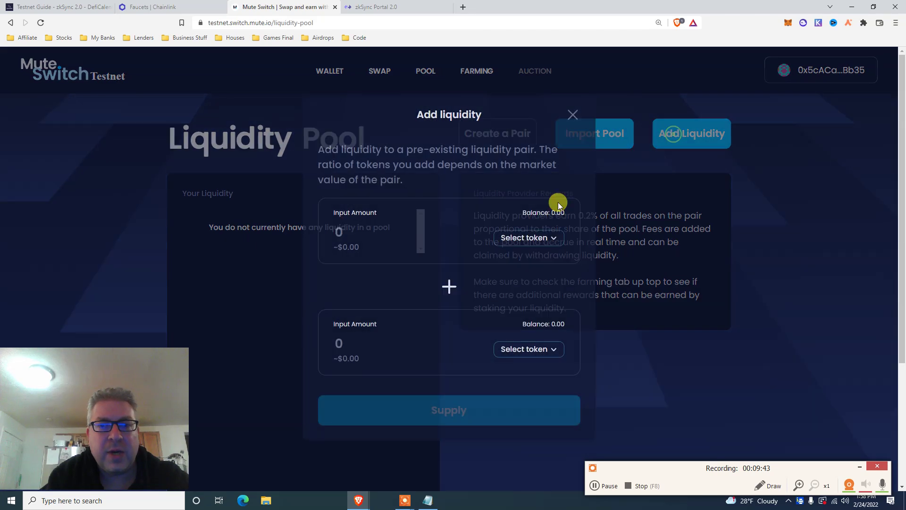
click(519, 237)
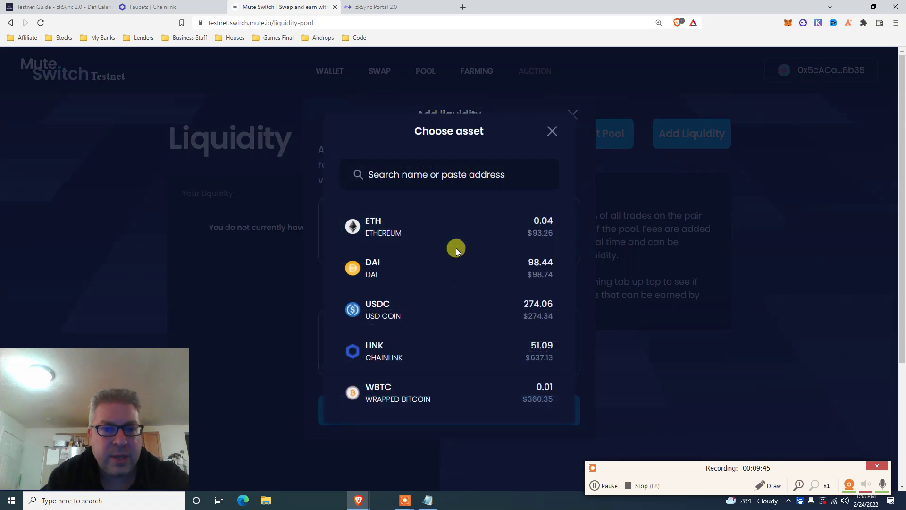
click(395, 231)
click(514, 347)
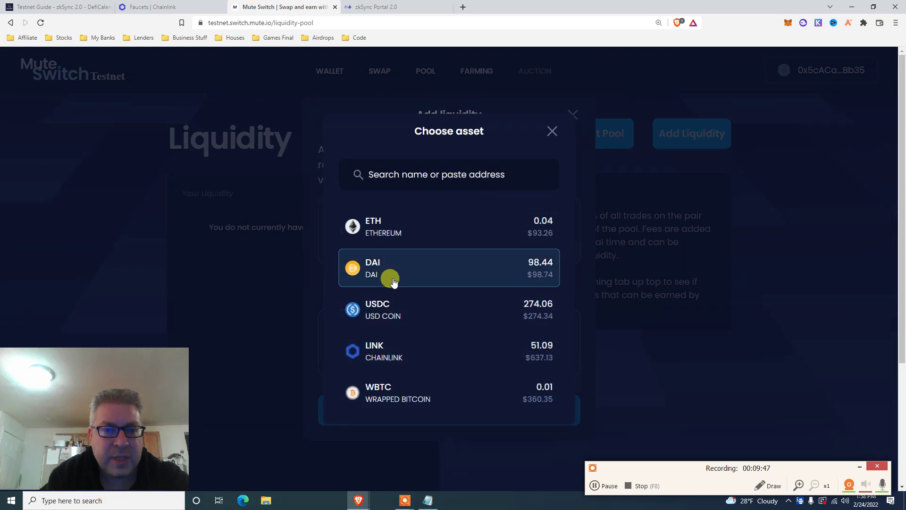
click(394, 282)
click(364, 231)
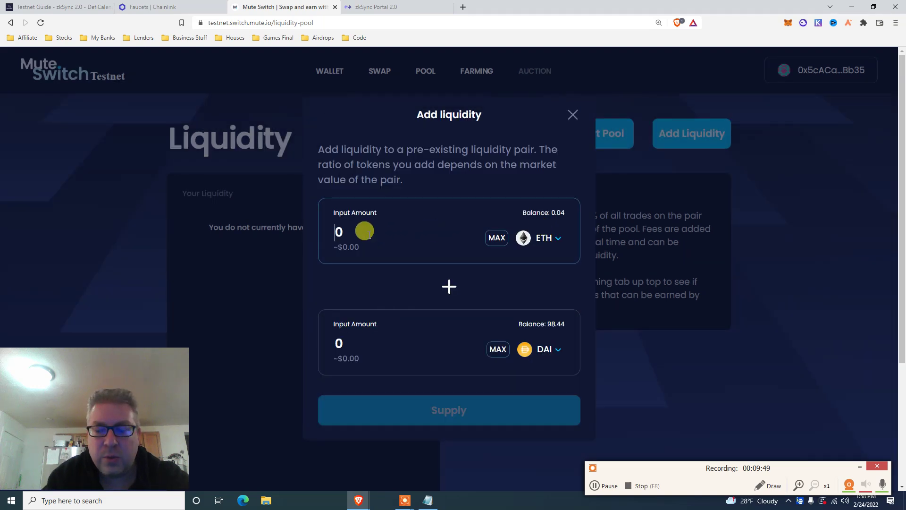
text(0.02)
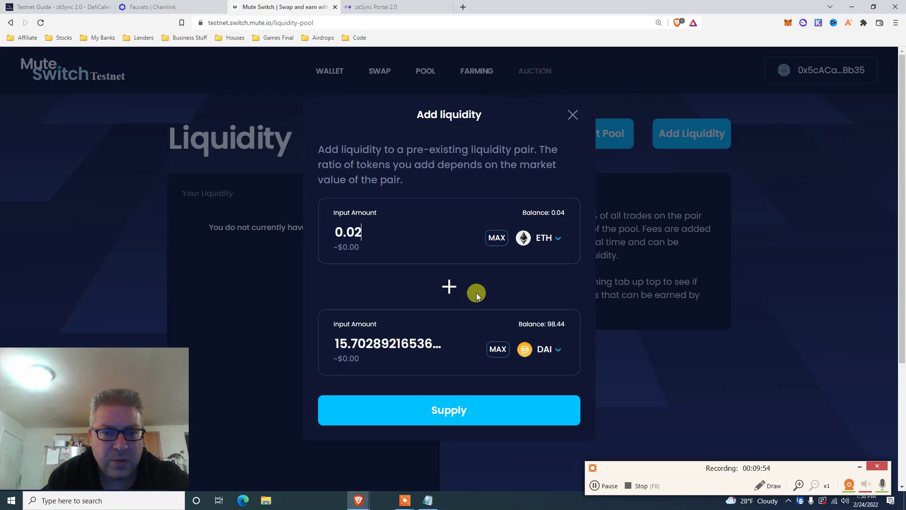
Supply the ETH and DAI liquidity, sign the MetaMask request after reading it to its end, and dismiss the confirmation
click(490, 410)
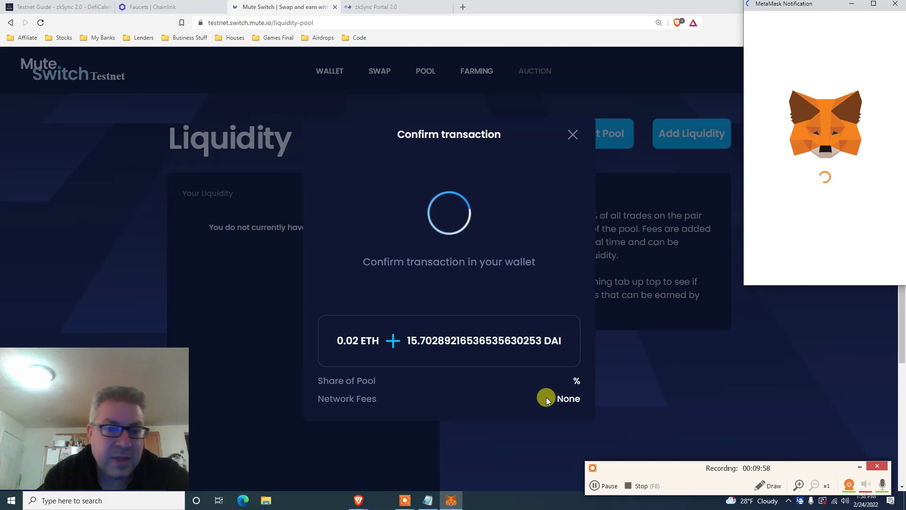
drag(798, 5, 734, 49)
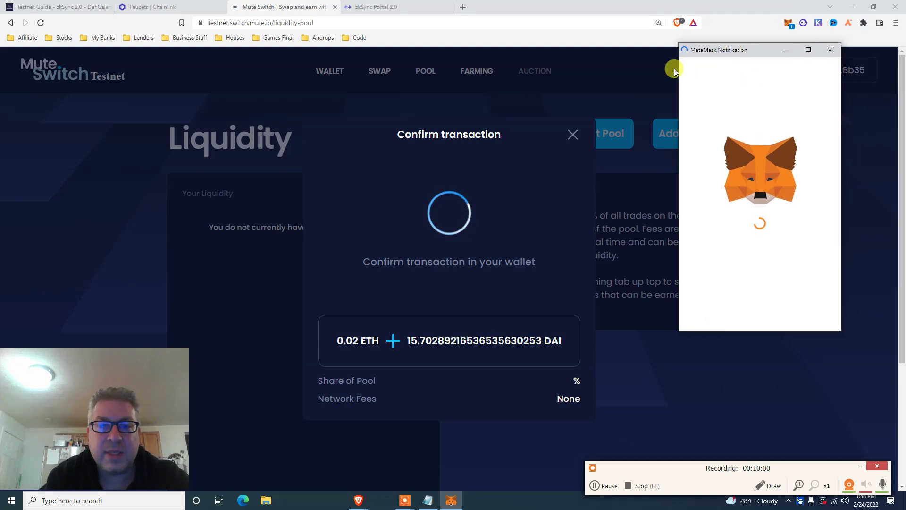
drag(674, 69, 637, 95)
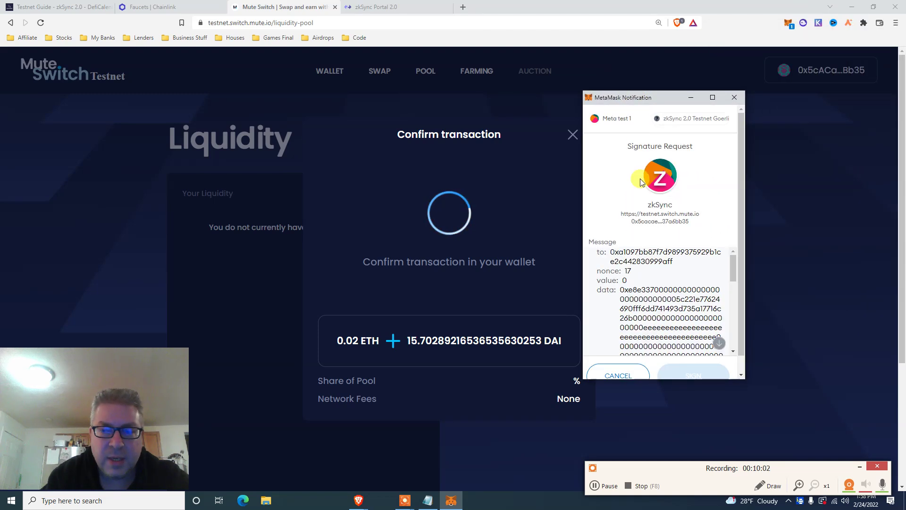
drag(732, 263, 731, 353)
click(693, 374)
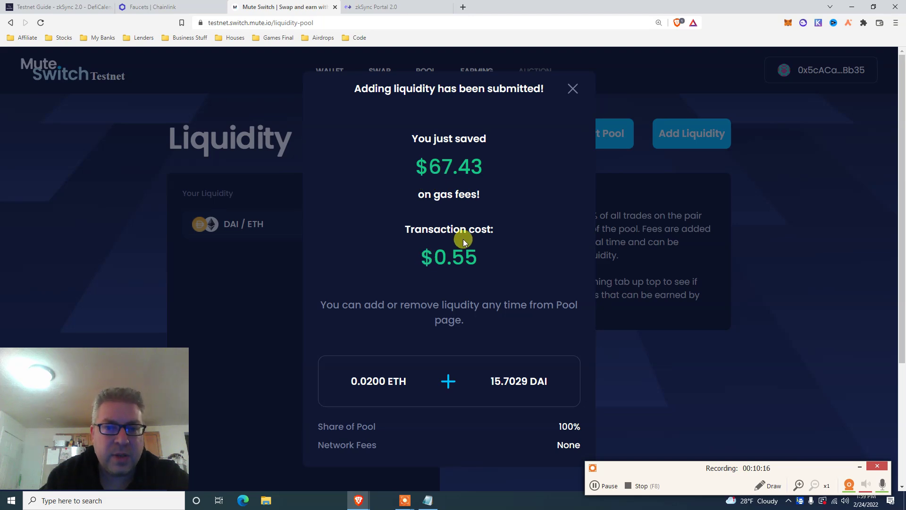
triple_click(435, 257)
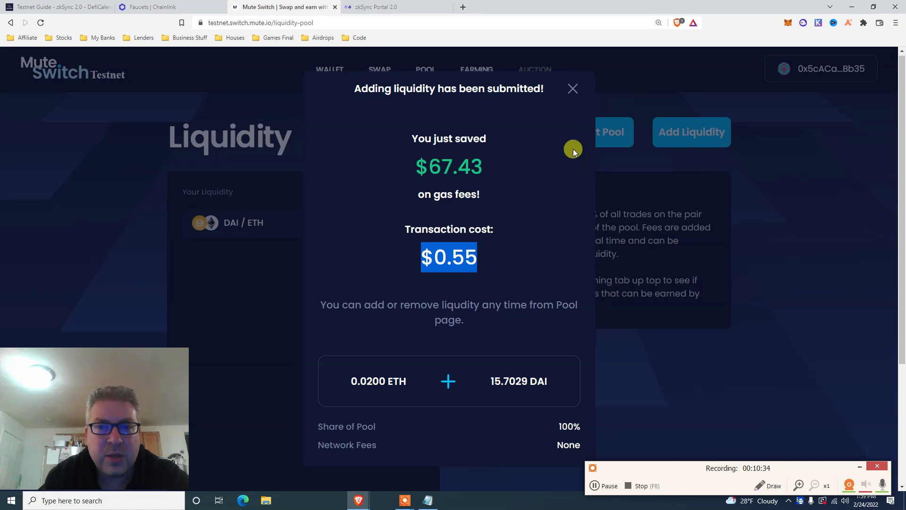
click(573, 88)
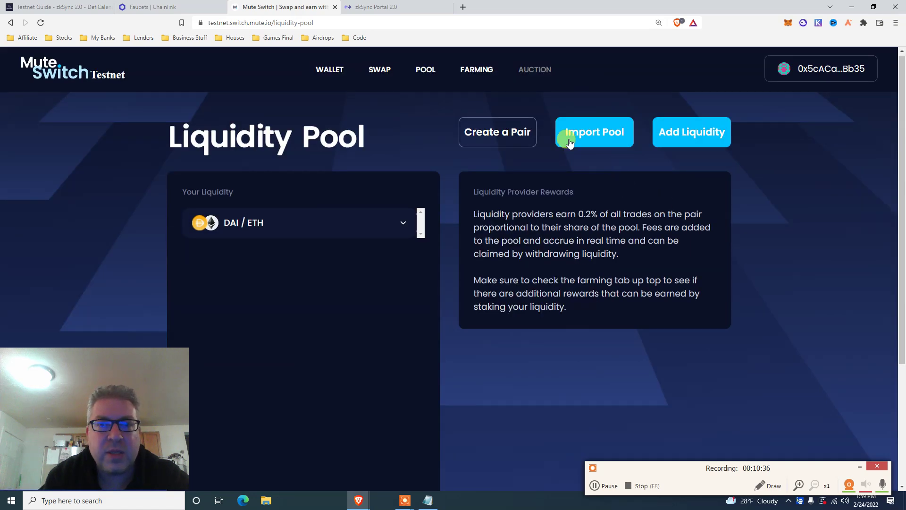
Expand the ETH/DAI farm and fill in the maximum LP balance as the amount to stake
click(479, 69)
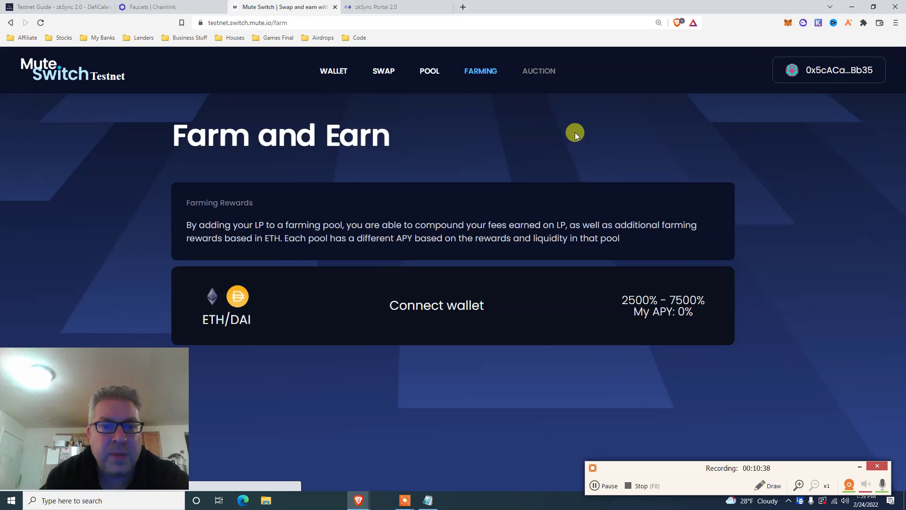
click(460, 309)
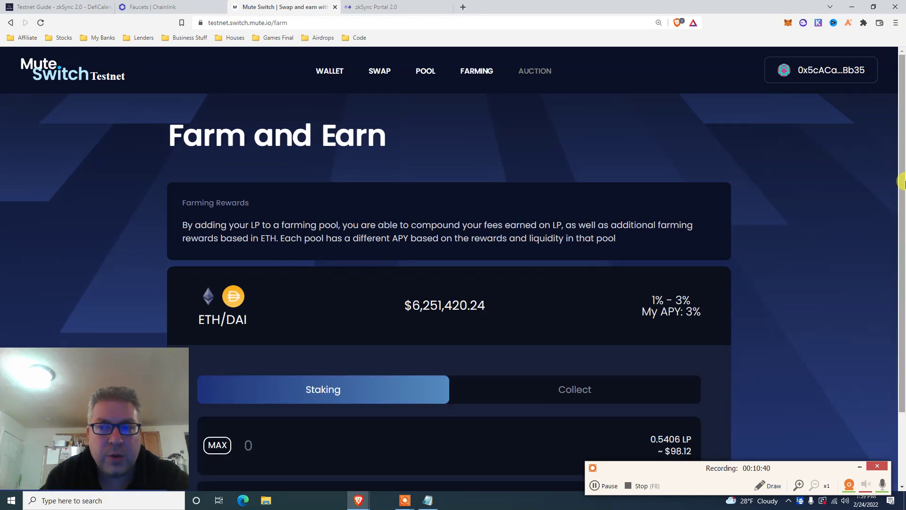
scroll(614, 344, down, 2)
double_click(675, 362)
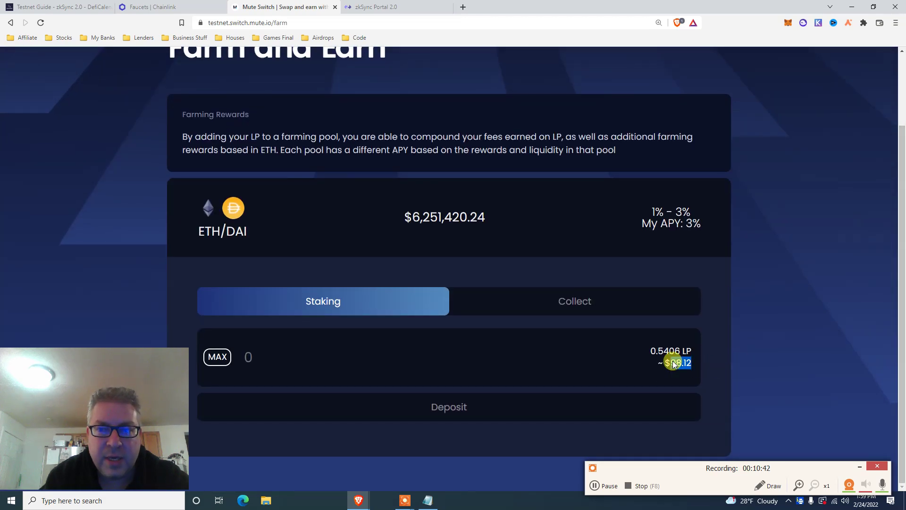
triple_click(658, 350)
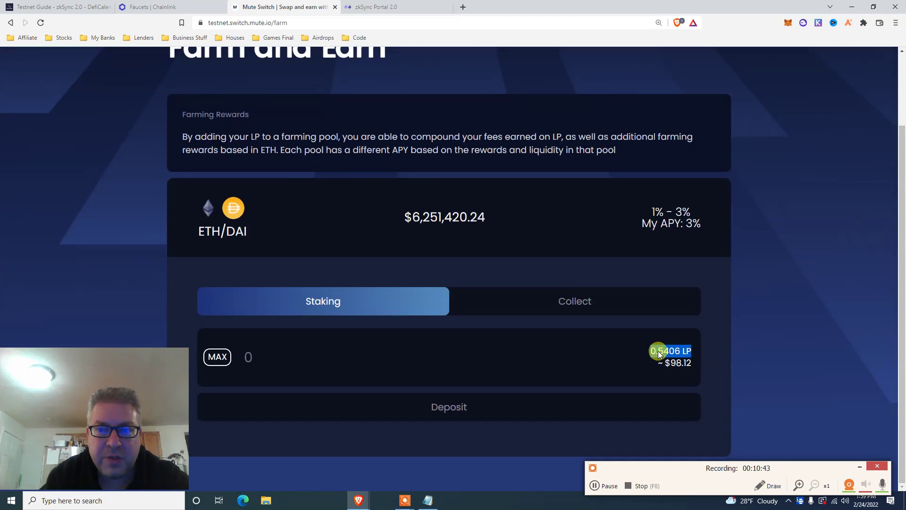
click(217, 357)
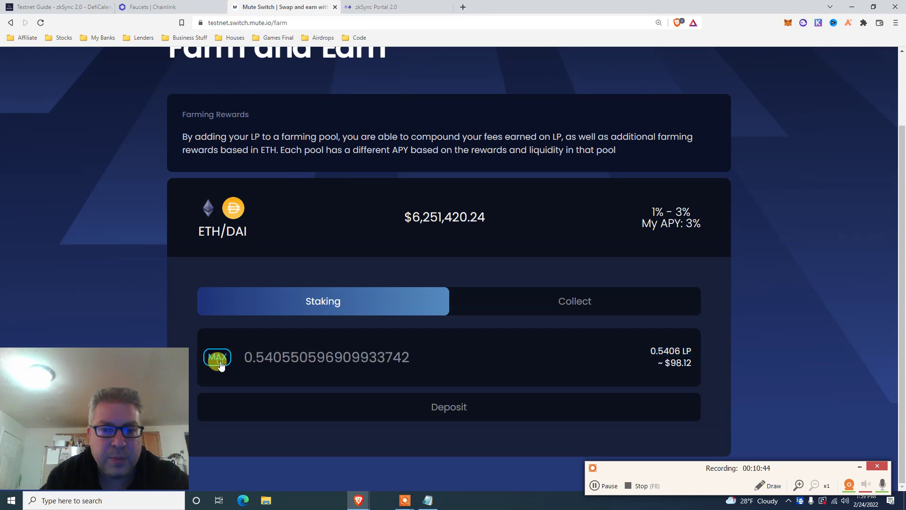
Deposit the LP tokens into the ETH/DAI farm, reading the MetaMask signature request to its end and signing it
click(435, 405)
drag(837, 4, 648, 83)
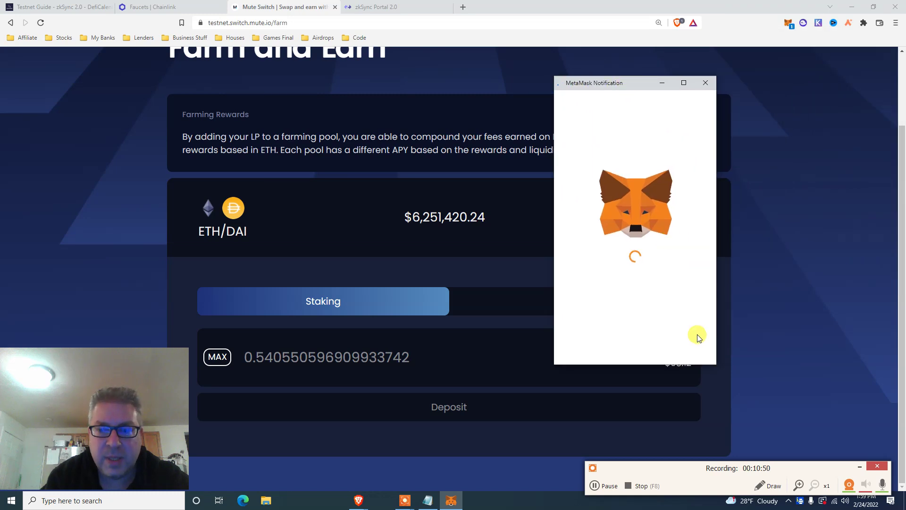
scroll(706, 327, down, 3)
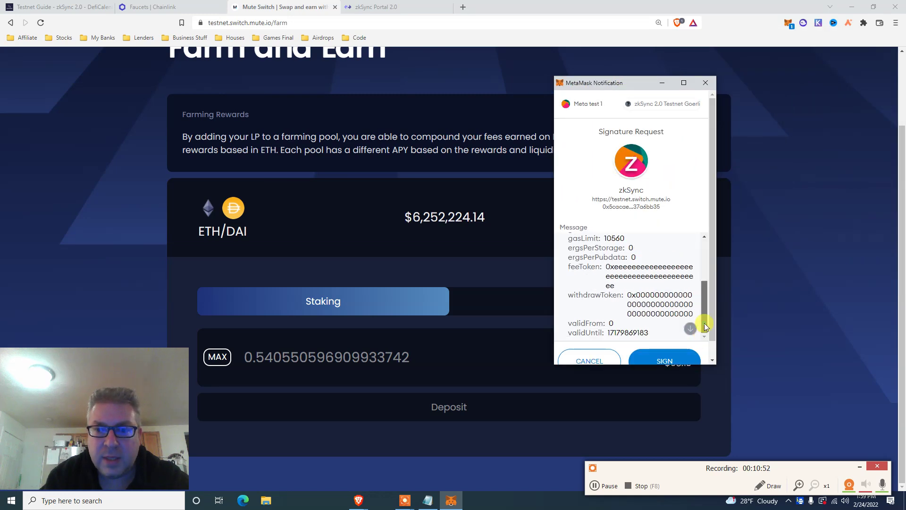
click(678, 361)
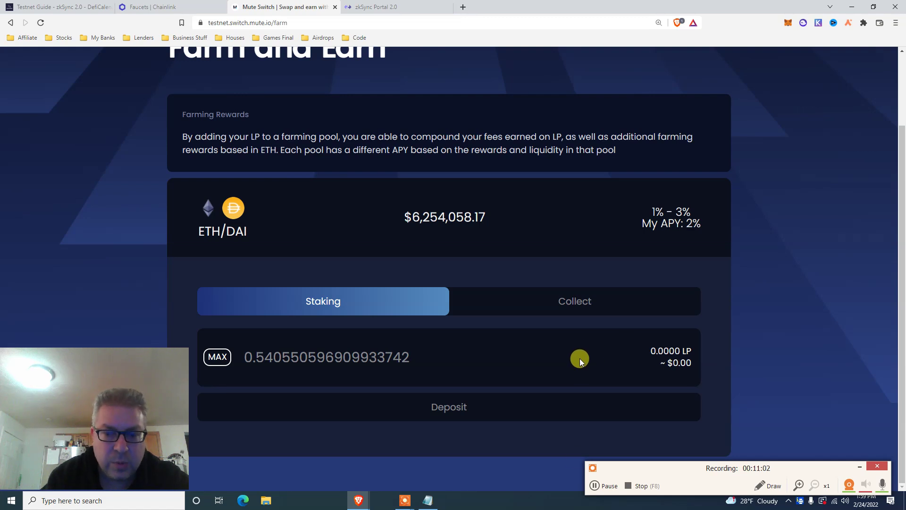
Check the remaining LP balance and its dollar value in the ETH/DAI farm's staking section
click(593, 485)
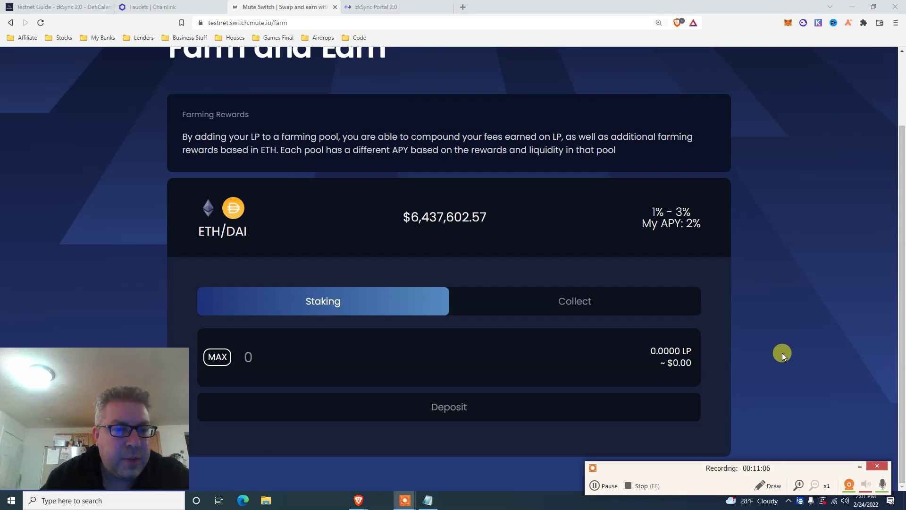
click(680, 353)
double_click(681, 353)
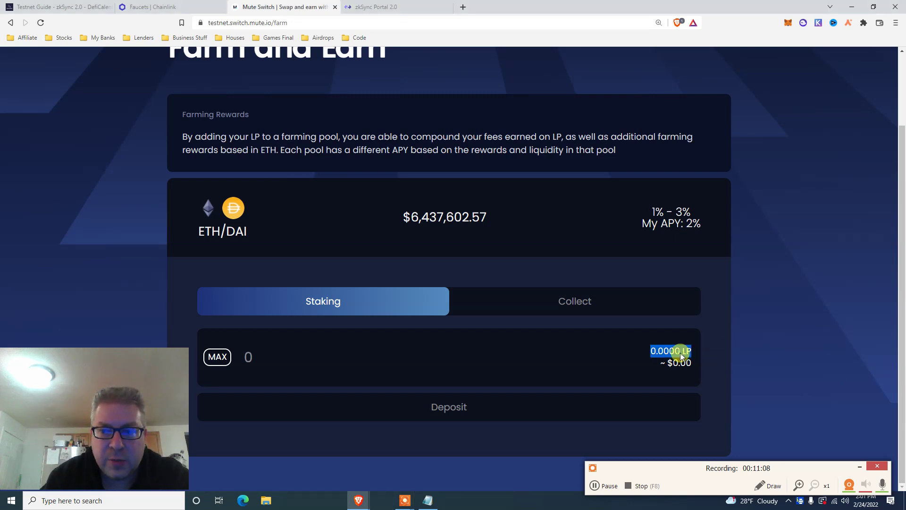
click(676, 364)
scroll(727, 326, up, 1)
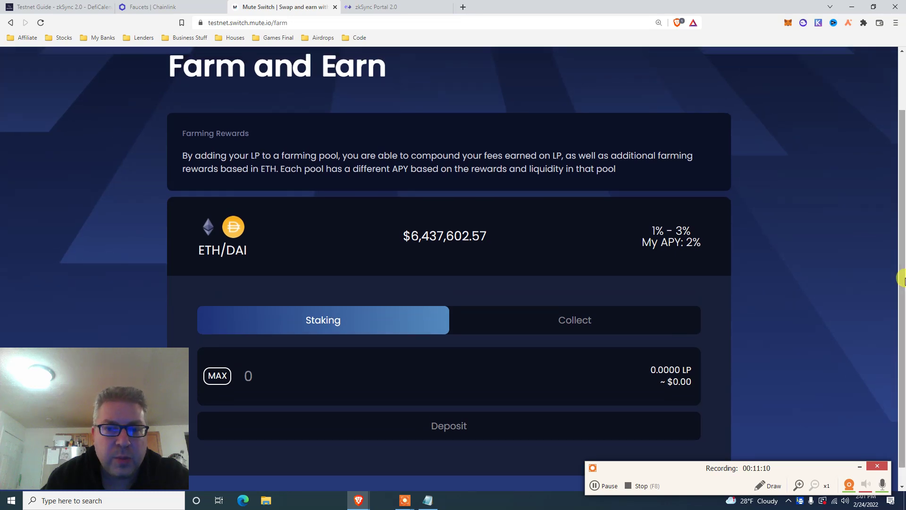
scroll(902, 330, down, 1)
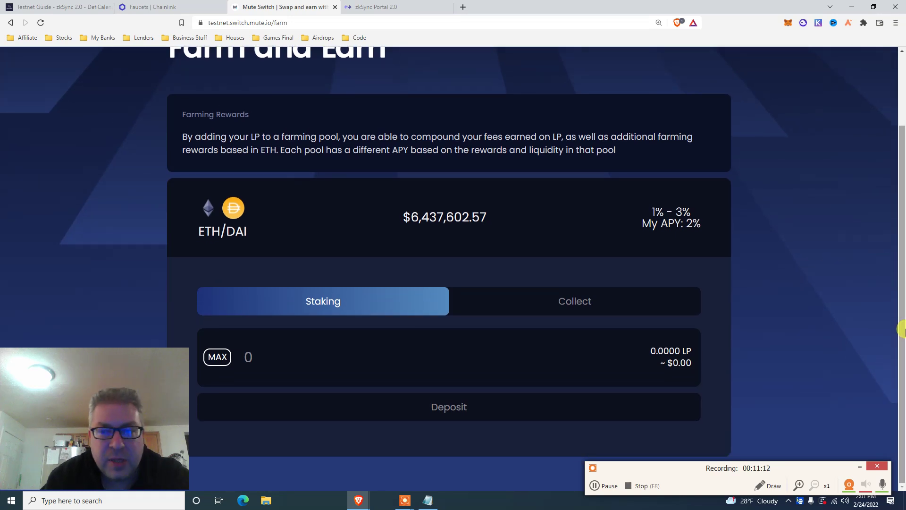
Review the ETH/DAI farm's deposits, unclaimed and collected rewards, and the base and amplified APY breakdown
click(578, 301)
scroll(901, 228, down, 2)
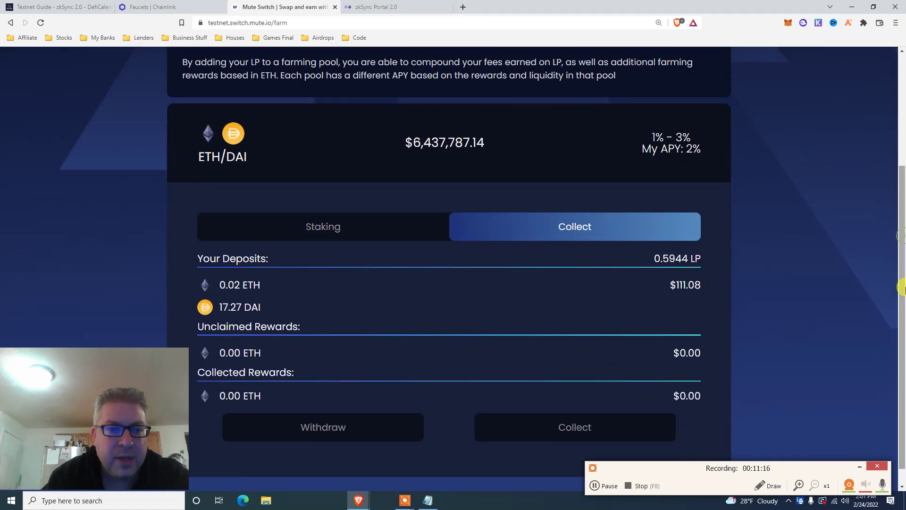
double_click(659, 259)
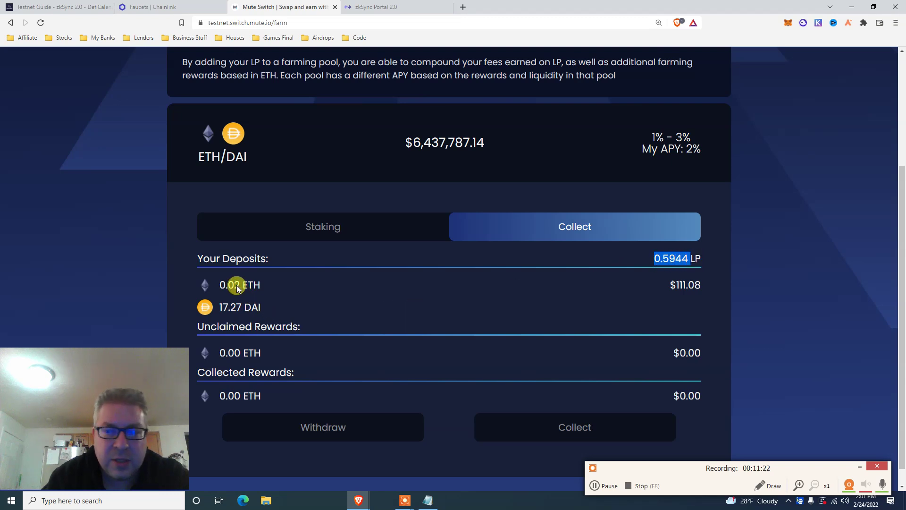
triple_click(232, 351)
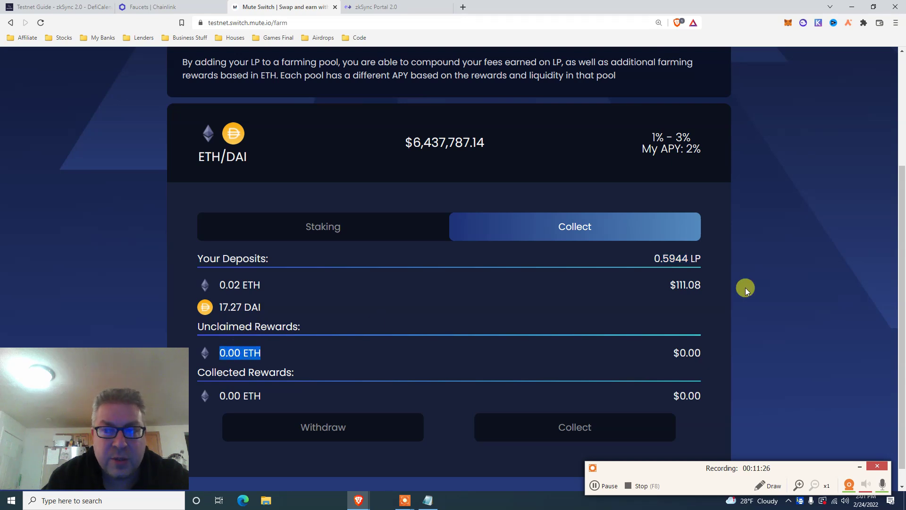
drag(901, 283, 901, 318)
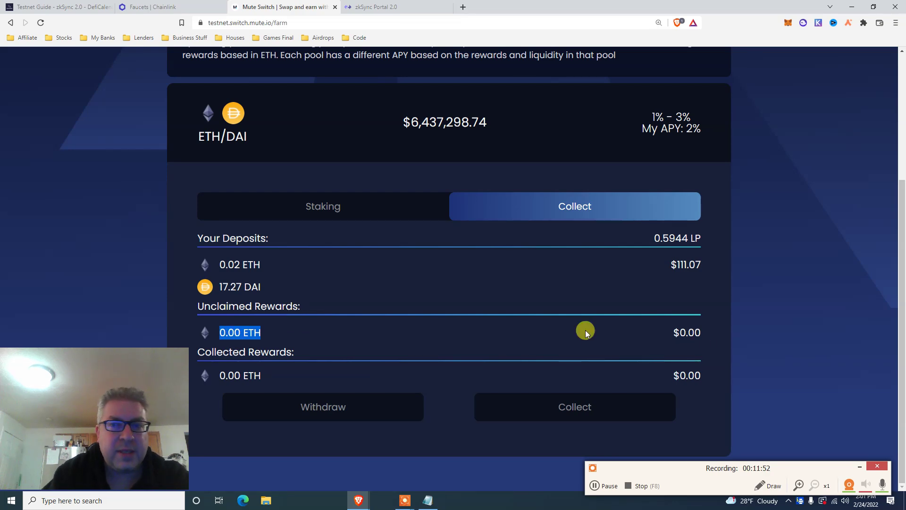
drag(901, 361, 870, 270)
mouse_move(688, 245)
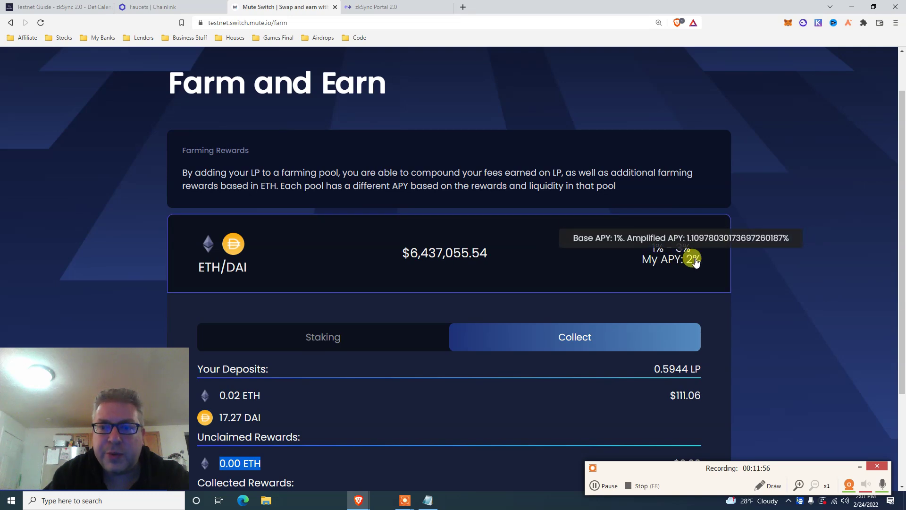
Open Mute's wallet overview and check the amount saved on gas, the recent transactions and the L2 assets
drag(901, 306, 896, 226)
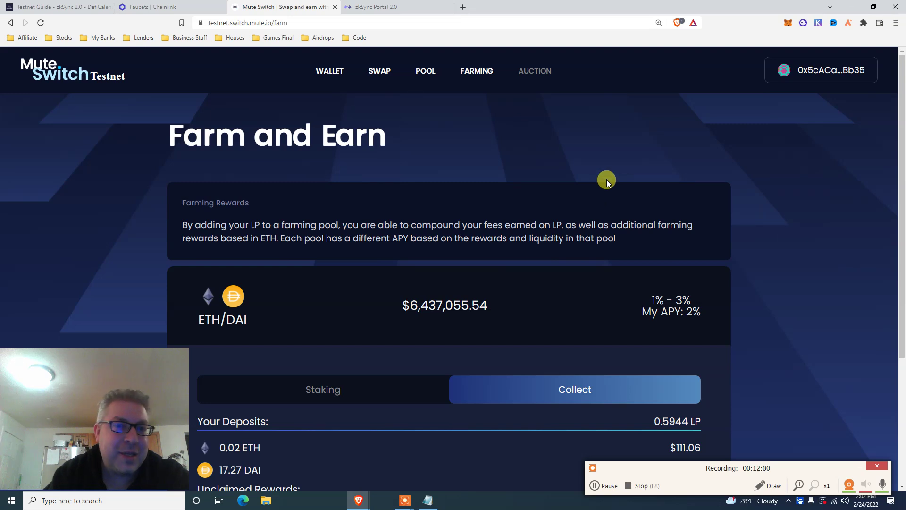
click(330, 72)
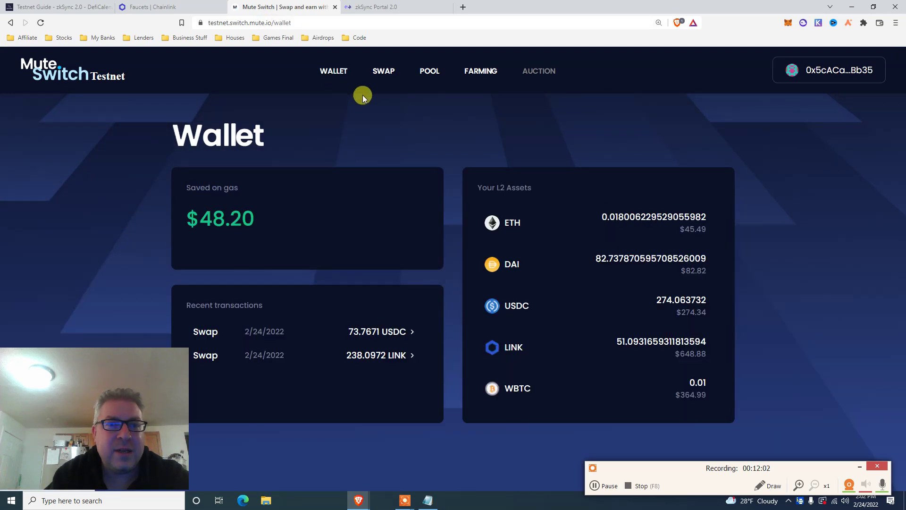
double_click(235, 223)
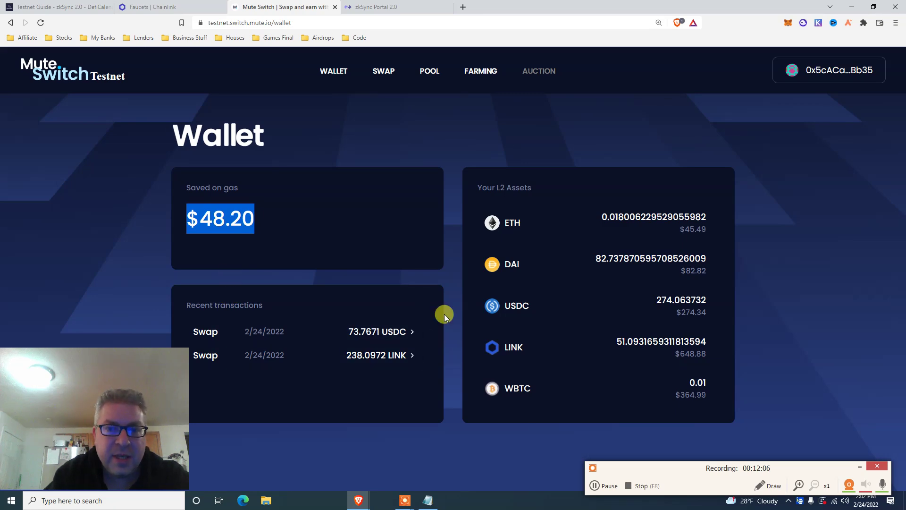
Check the liquidity pool page for remaining positions and reopen the ETH/DAI farm to view its staking details
click(429, 75)
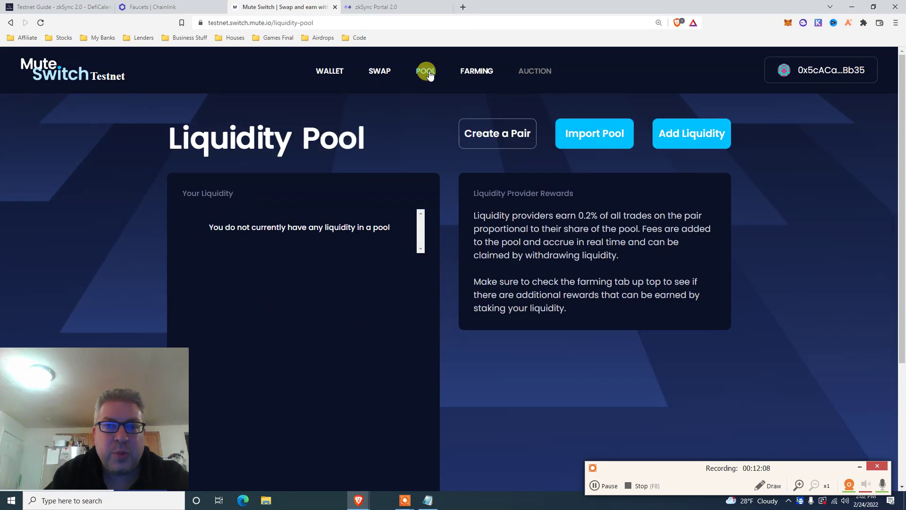
click(474, 70)
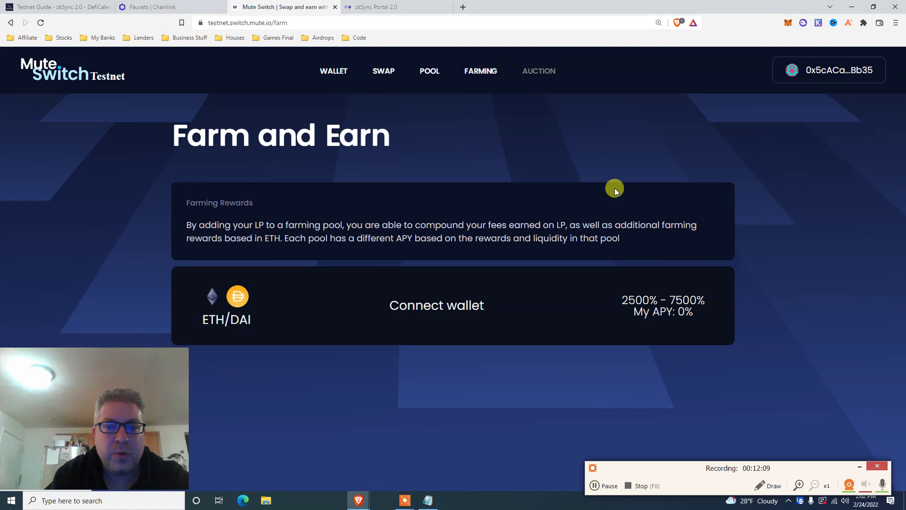
click(385, 297)
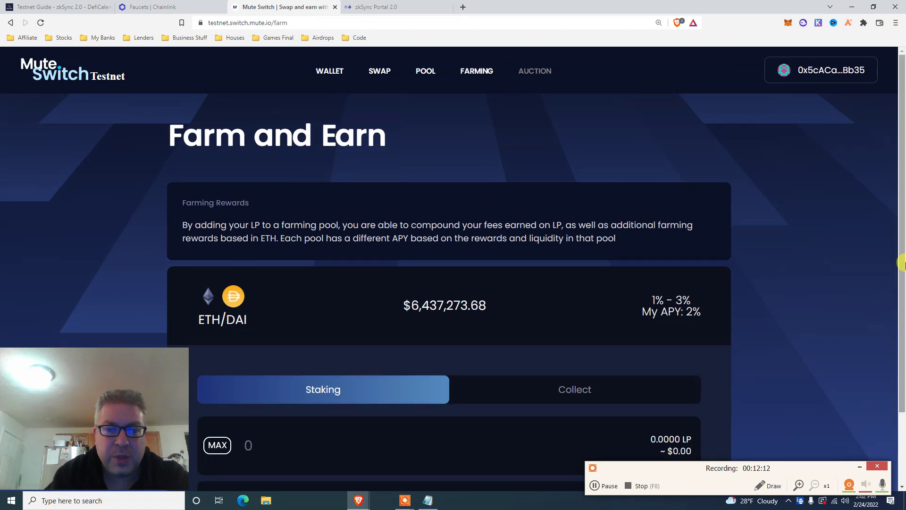
scroll(902, 380, down, 2)
scroll(901, 380, up, 2)
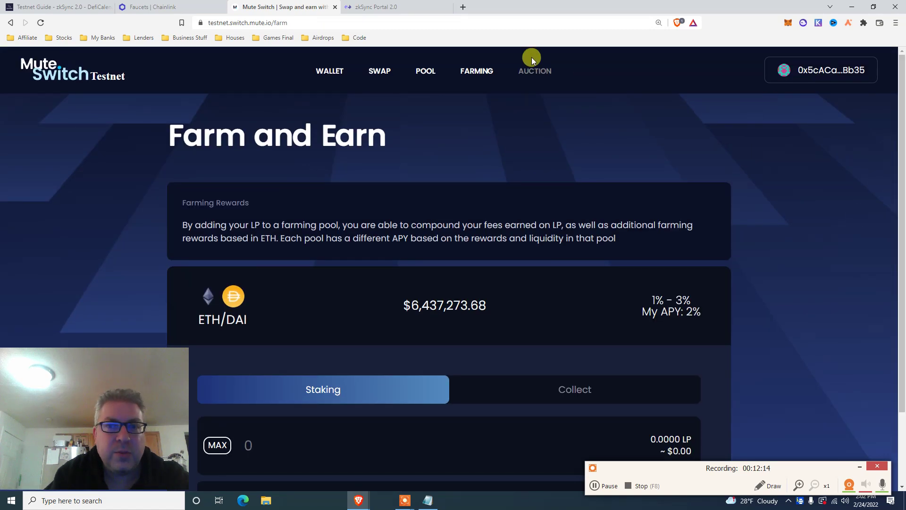
Return to the DefiCalendar testnet guide and read its closing paragraph about reporting bugs and feedback on Discord
click(52, 6)
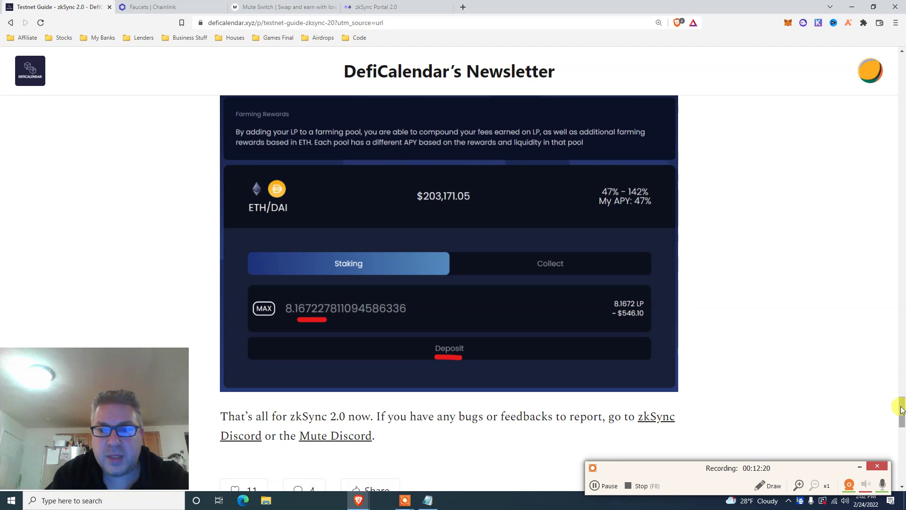
drag(901, 408, 902, 422)
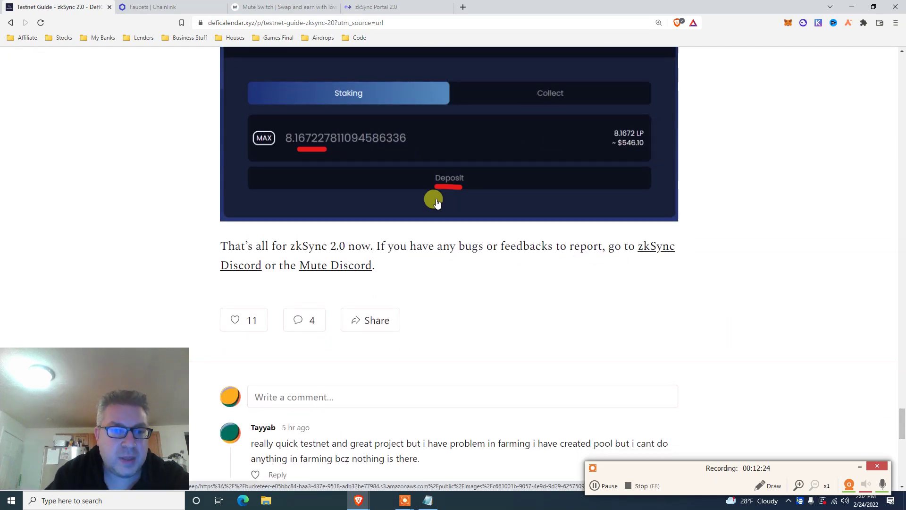
triple_click(238, 245)
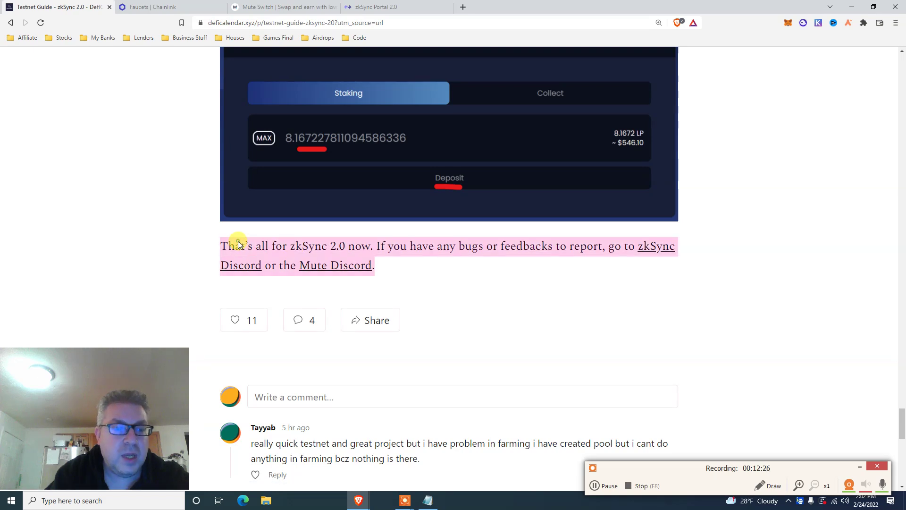